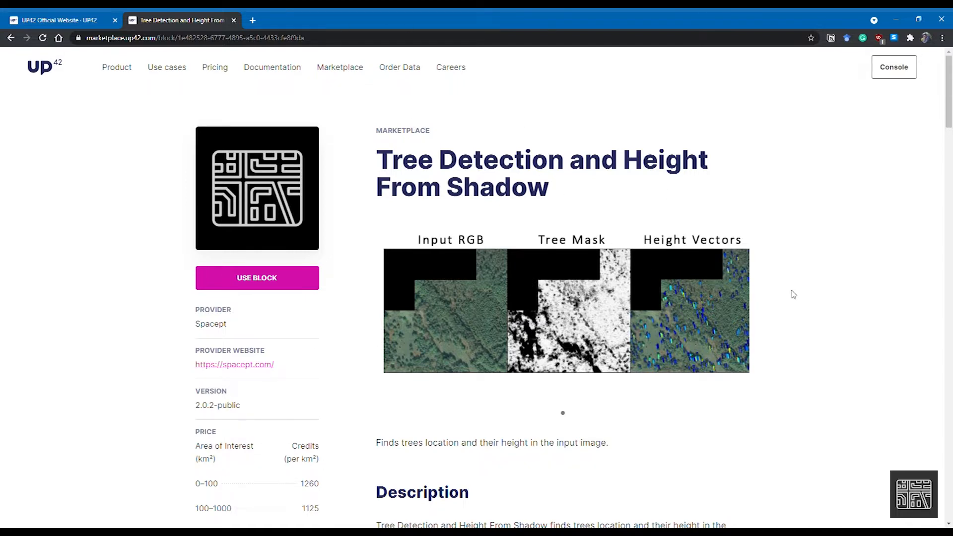
Read the Tree Detection and Height From Shadow block description on its marketplace page
scroll(793, 295, down, 1)
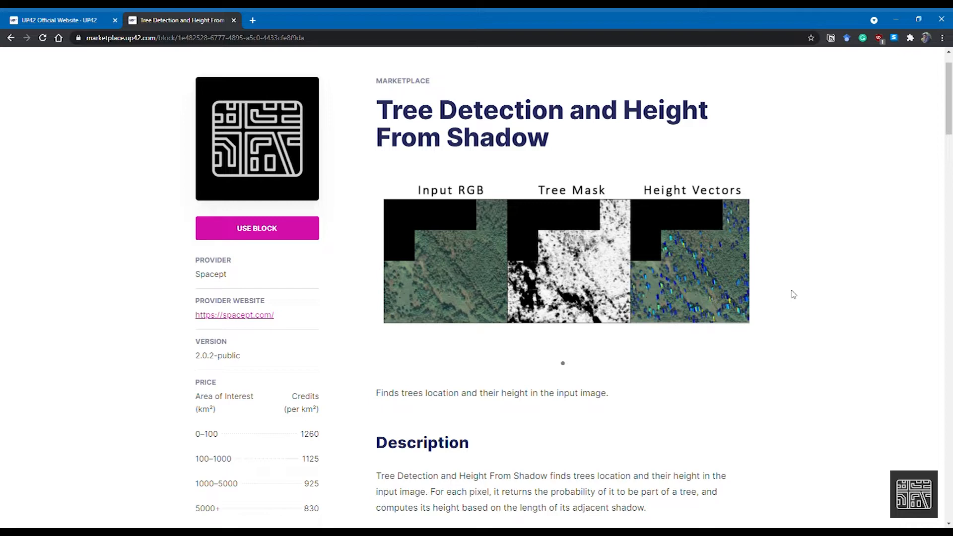
scroll(792, 294, down, 5)
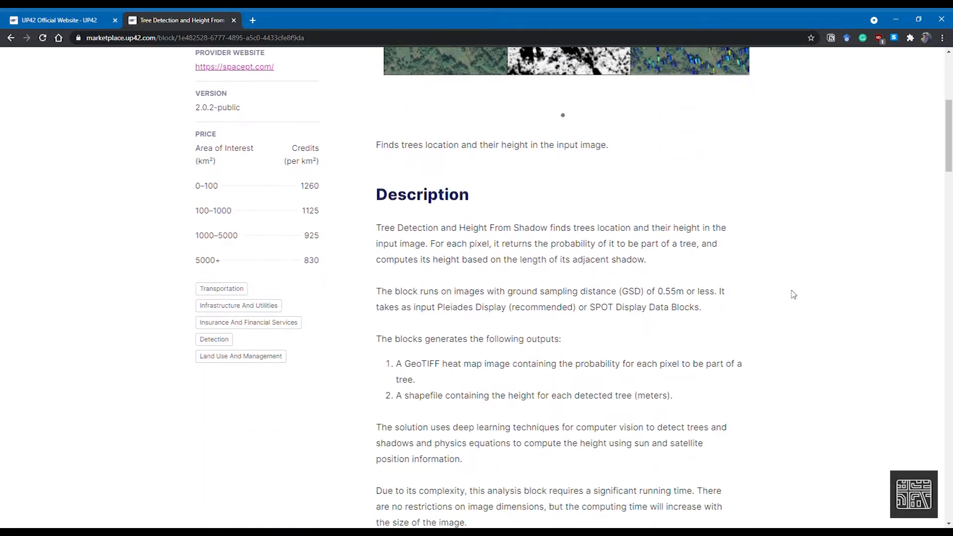
scroll(793, 293, up, 3)
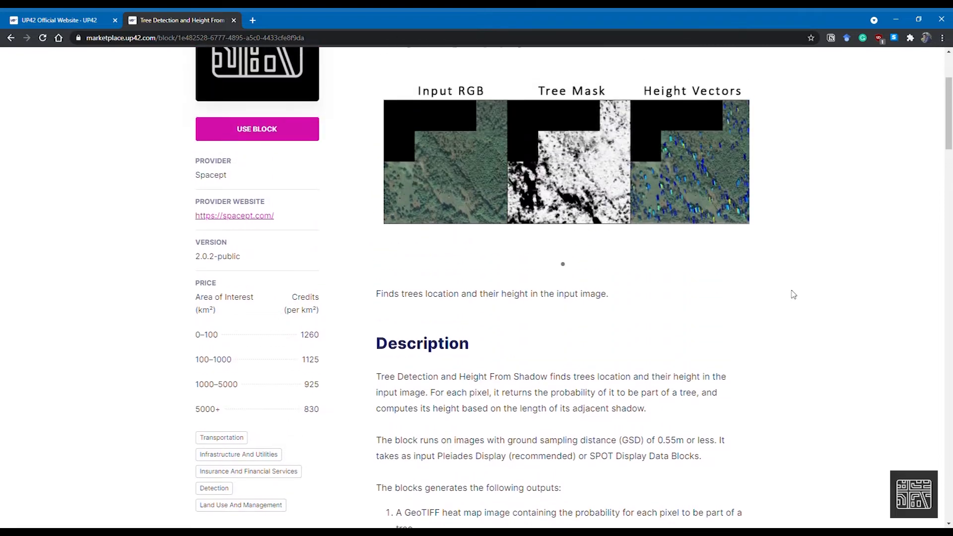
scroll(792, 294, down, 3)
scroll(792, 294, up, 3)
Switch to the console and start a new project named "Tree height demo project"
click(71, 17)
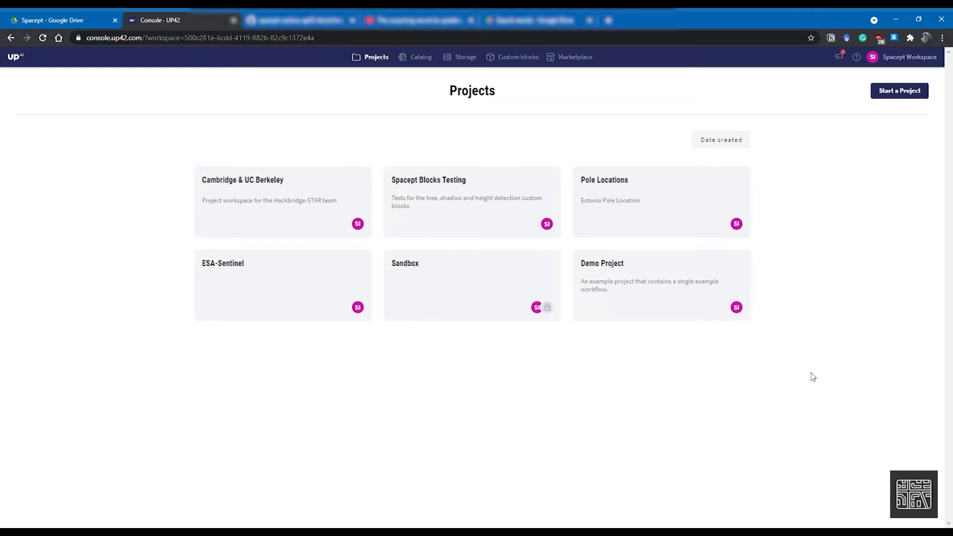
click(913, 95)
text(Tree height demo project)
click(368, 364)
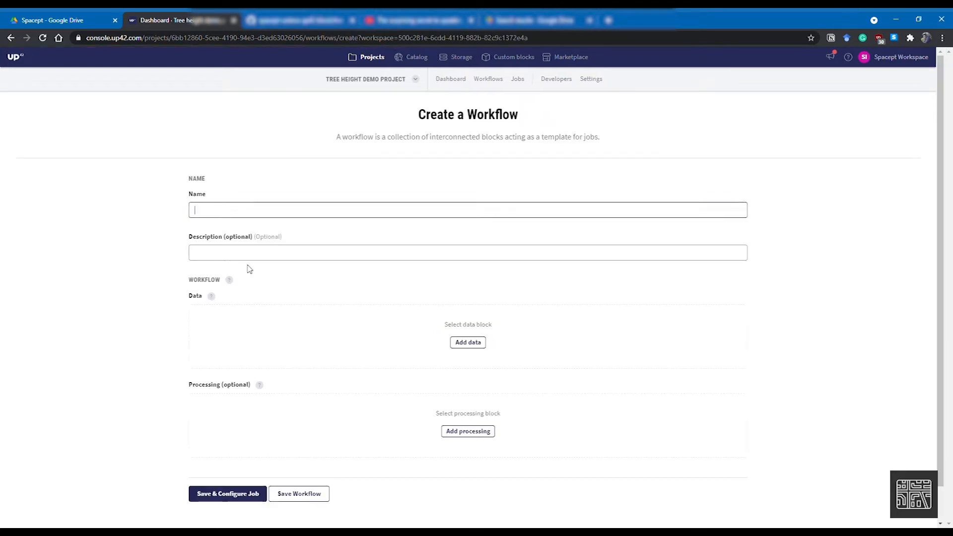
Name the workflow "Tree height demo" and add the Pléiades Display (Download) data block
text(Tree height)
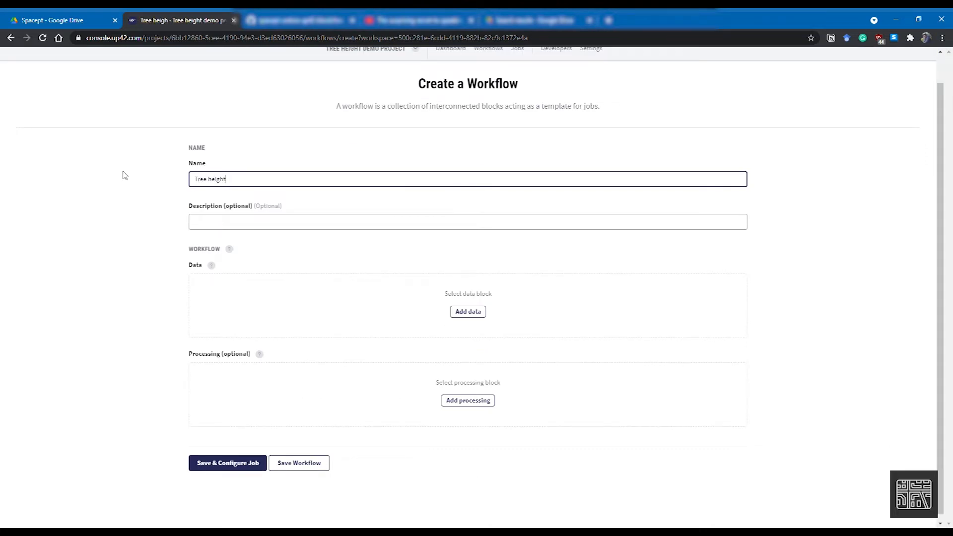
text( demo)
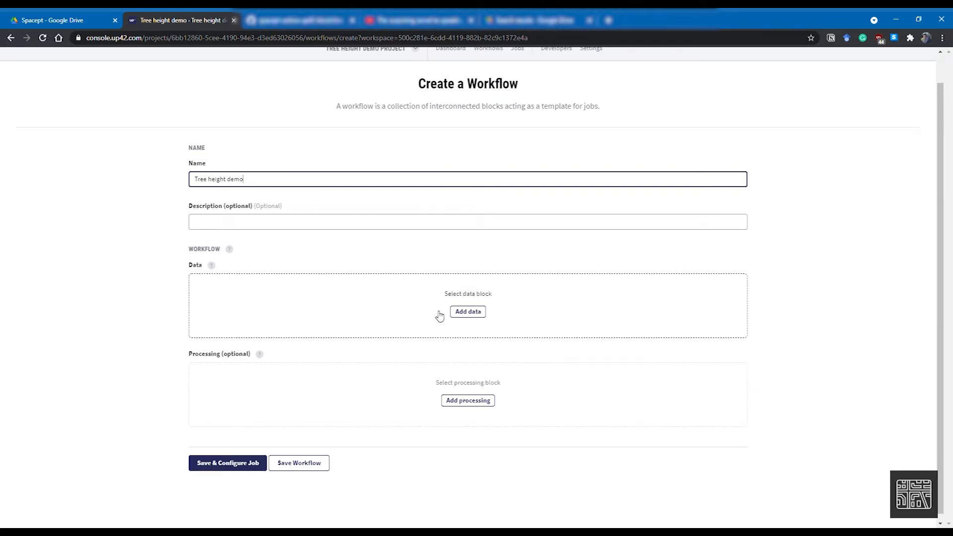
click(466, 311)
scroll(251, 311, down, 5)
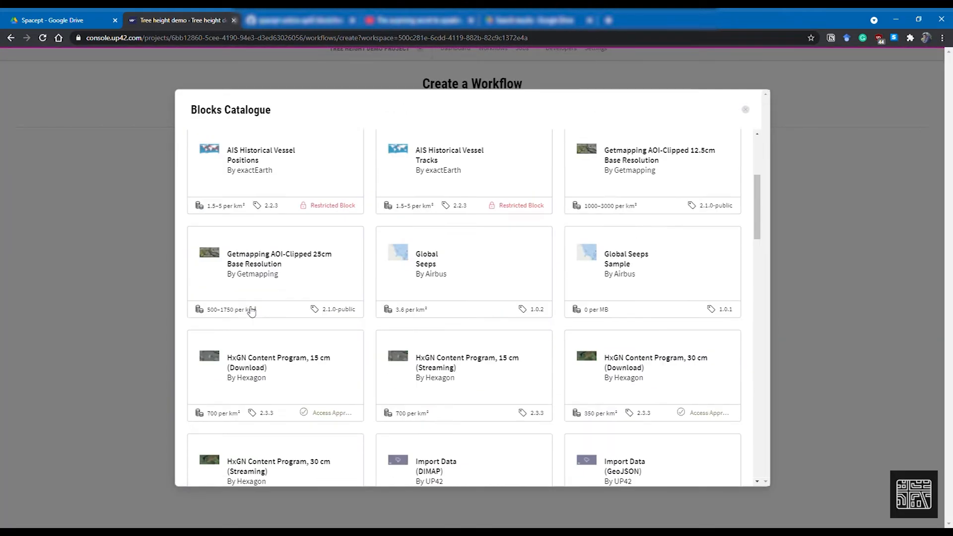
scroll(251, 311, down, 10)
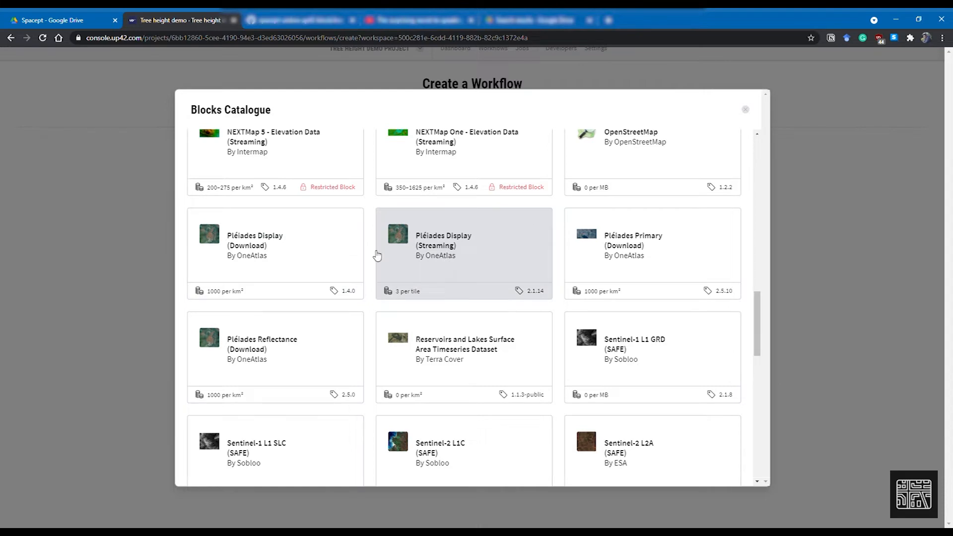
click(301, 250)
scroll(598, 419, down, 5)
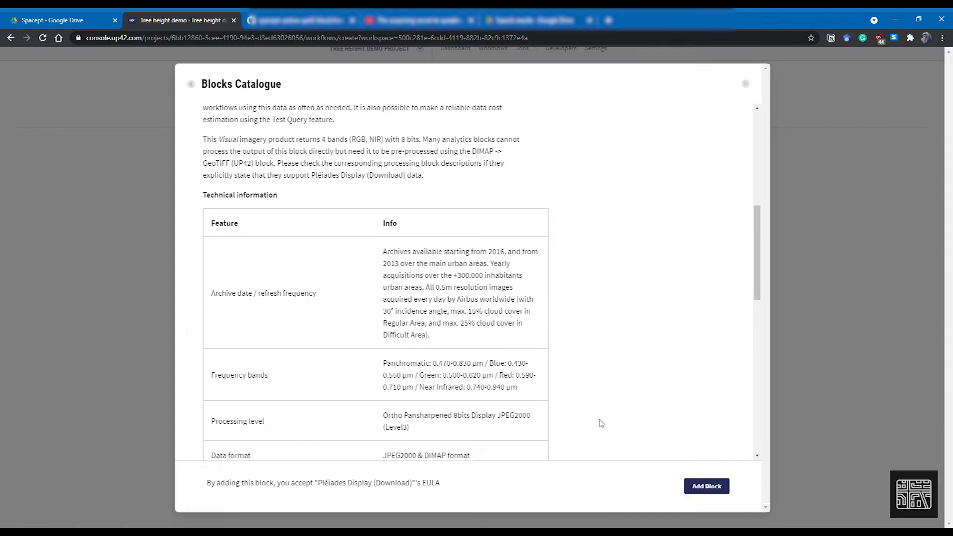
scroll(597, 421, down, 10)
scroll(660, 308, up, 10)
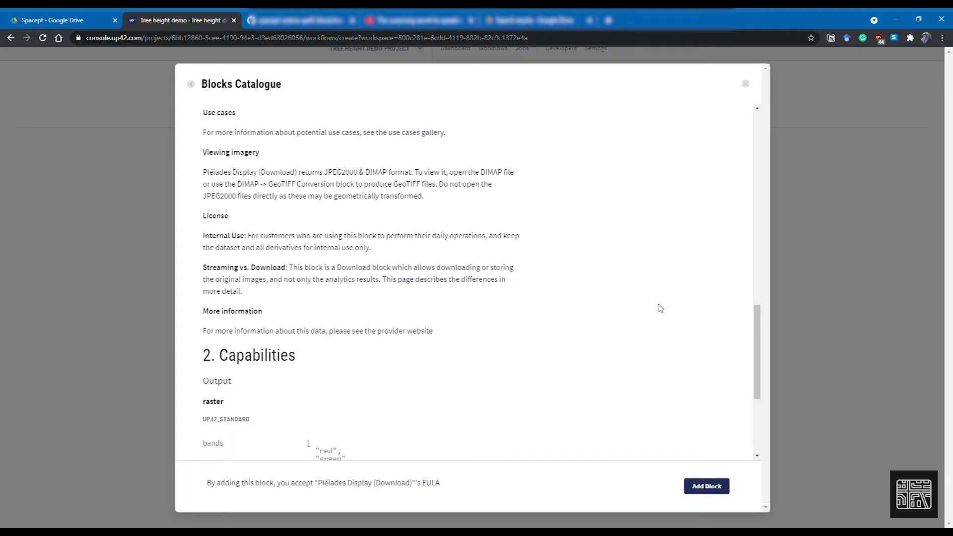
click(707, 487)
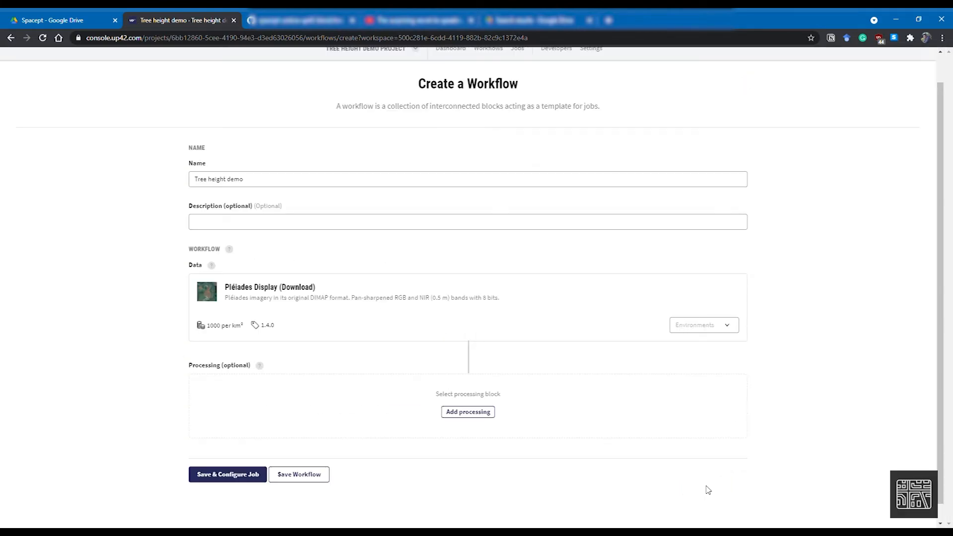
Add the DIMAP -> GeoTIFF Conversion processing block to the workflow
scroll(144, 315, down, 1)
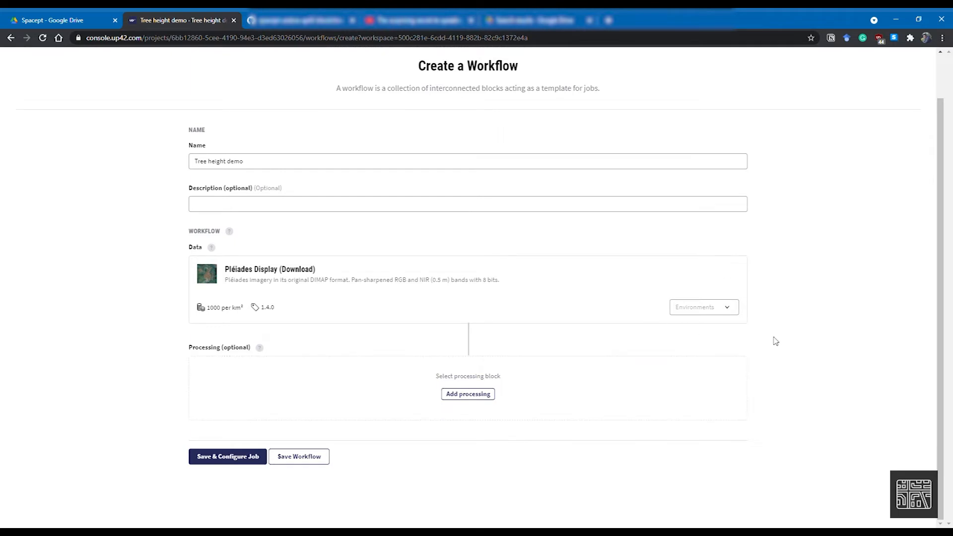
click(482, 395)
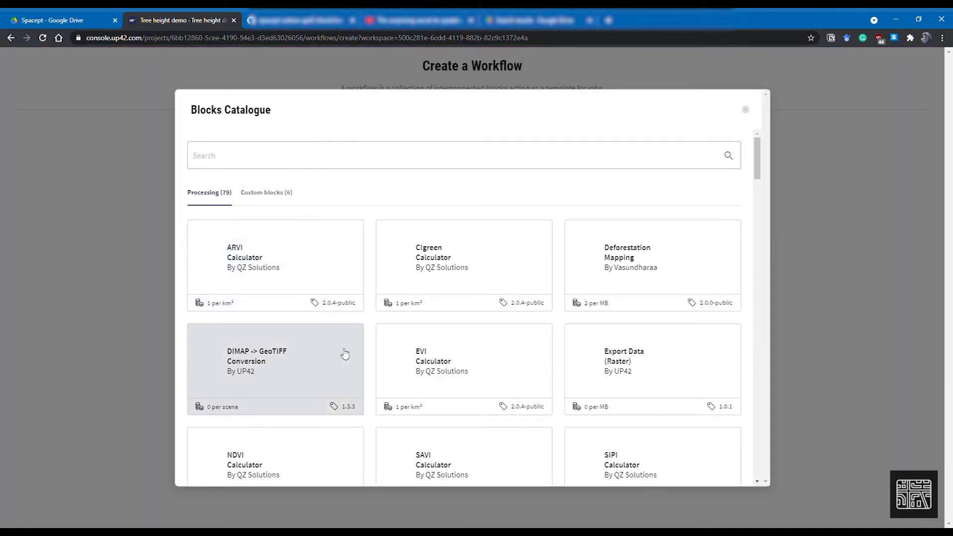
click(301, 367)
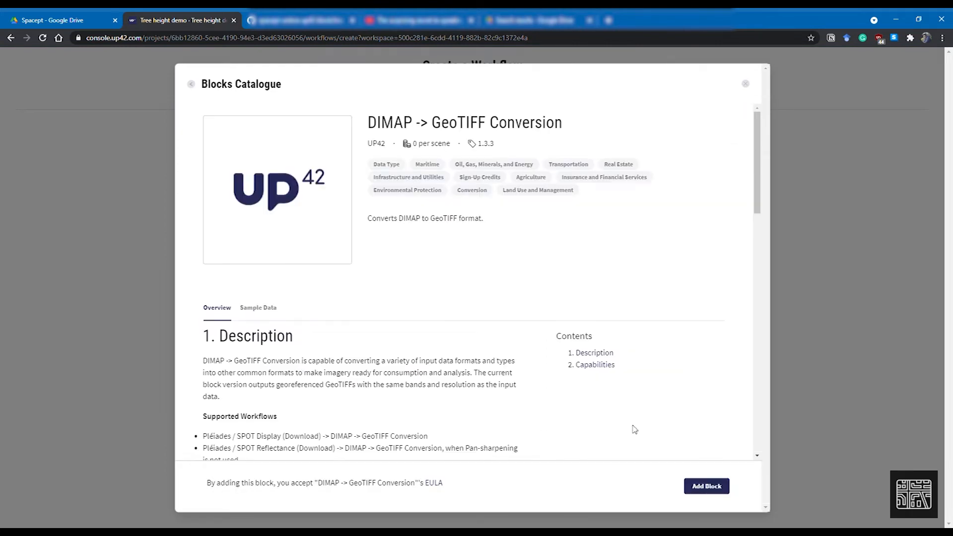
click(715, 485)
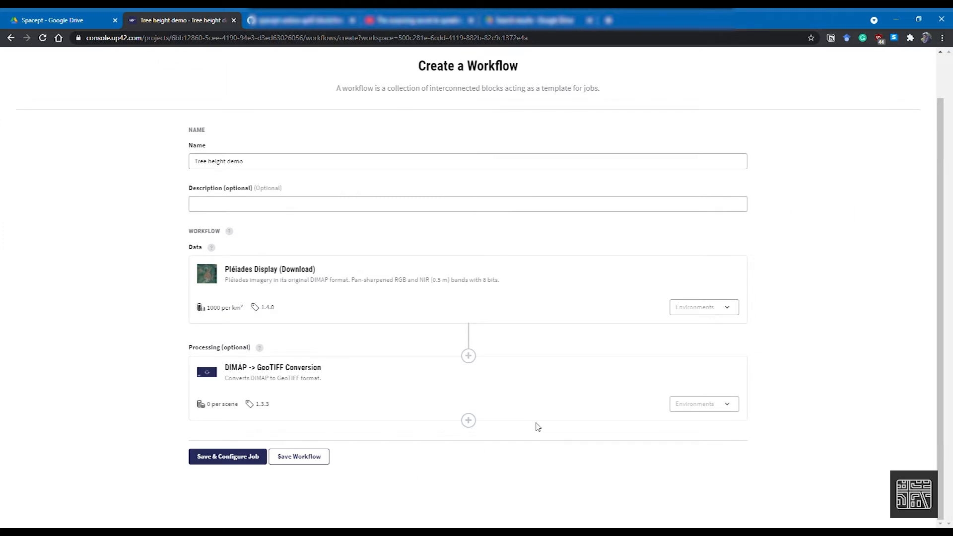
Add the Raster Tiling processing block after the DIMAP -> GeoTIFF Conversion block
click(469, 421)
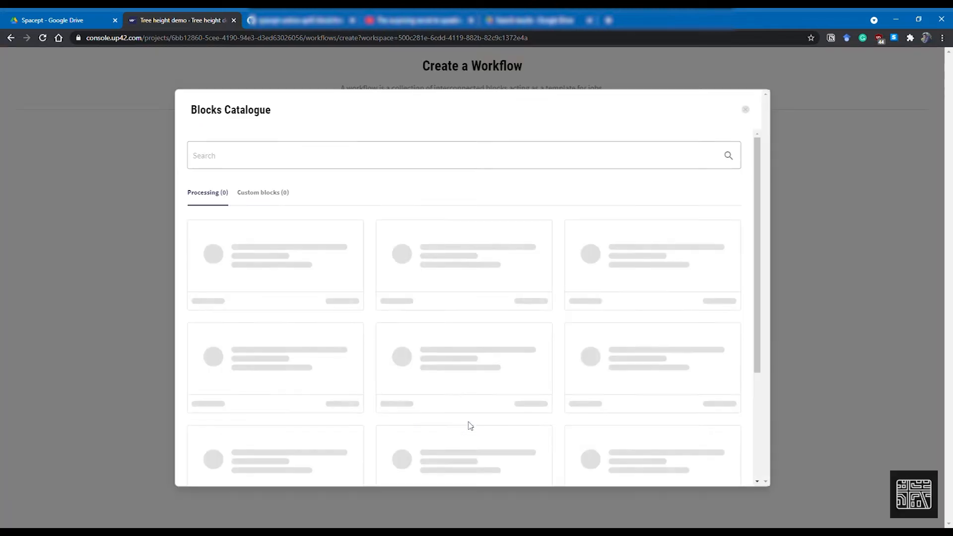
scroll(531, 373, down, 6)
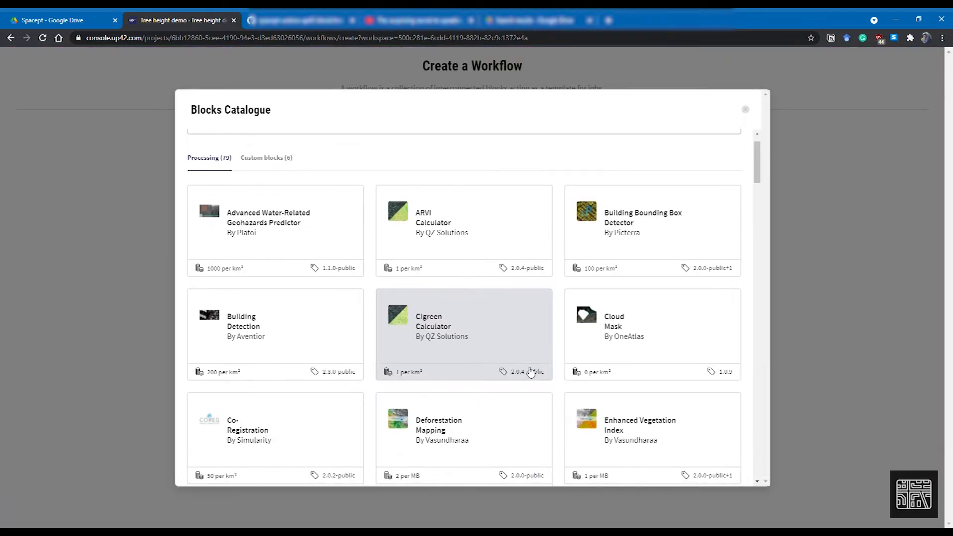
scroll(530, 373, down, 2)
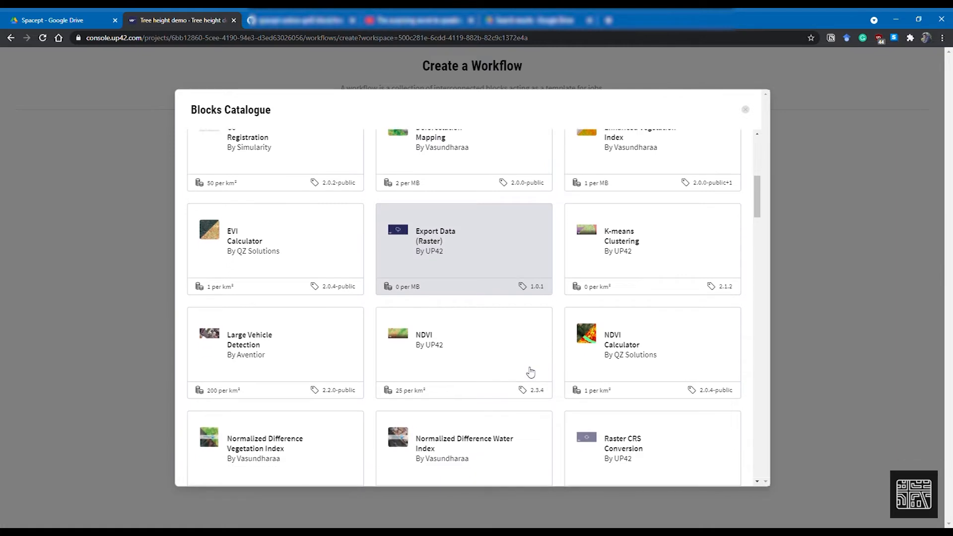
scroll(633, 337, down, 3)
scroll(635, 340, down, 2)
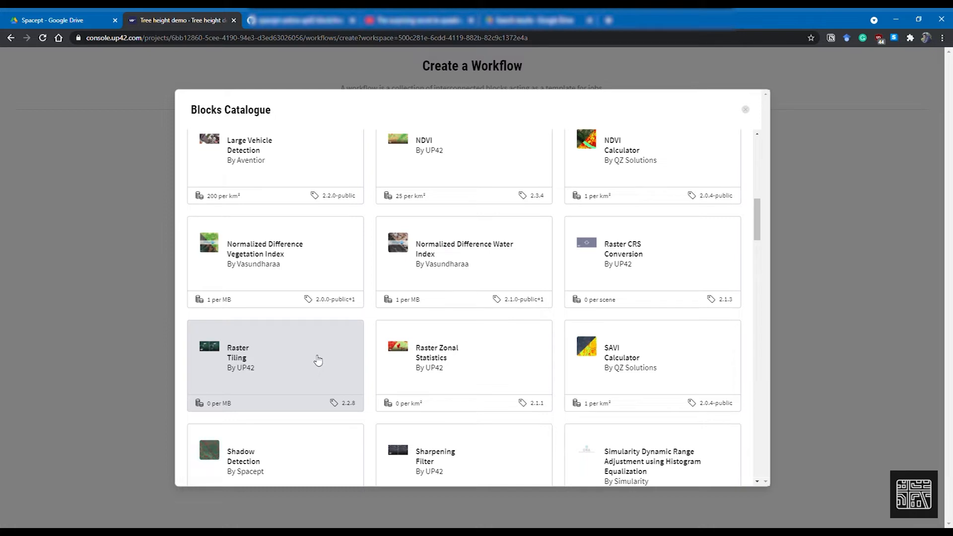
click(316, 359)
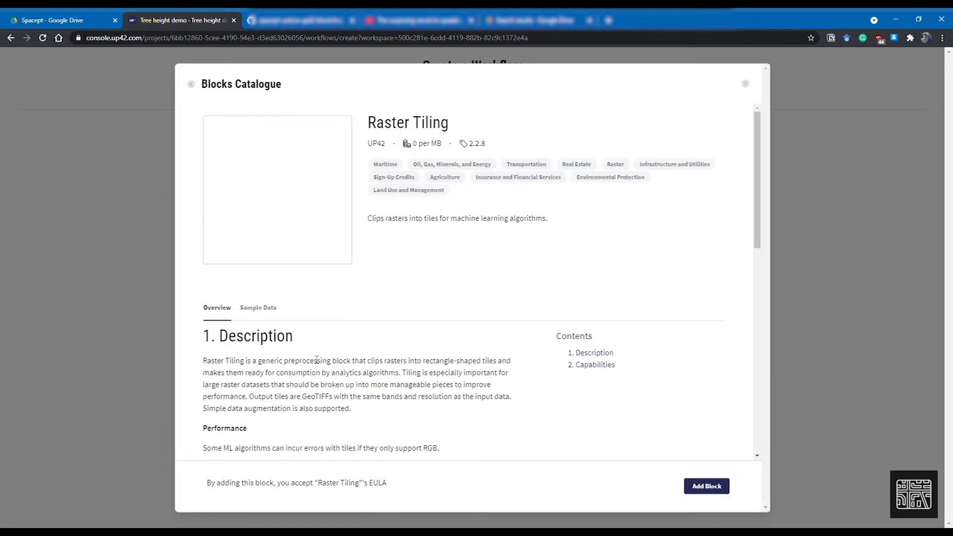
click(725, 489)
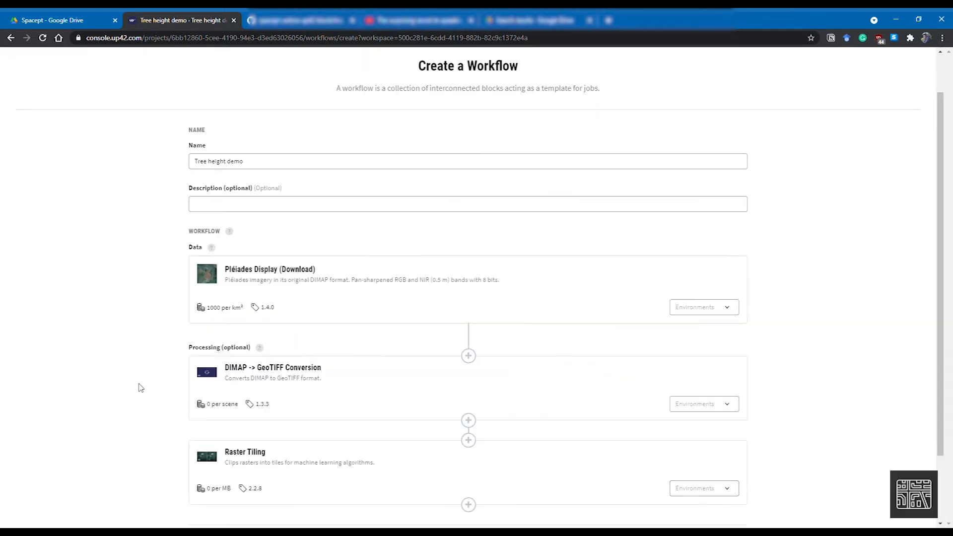
Search the catalogue for "tree" and add the Tree Detection and Height From Shadow 2.0.2-public block after Raster Tiling
scroll(138, 386, down, 2)
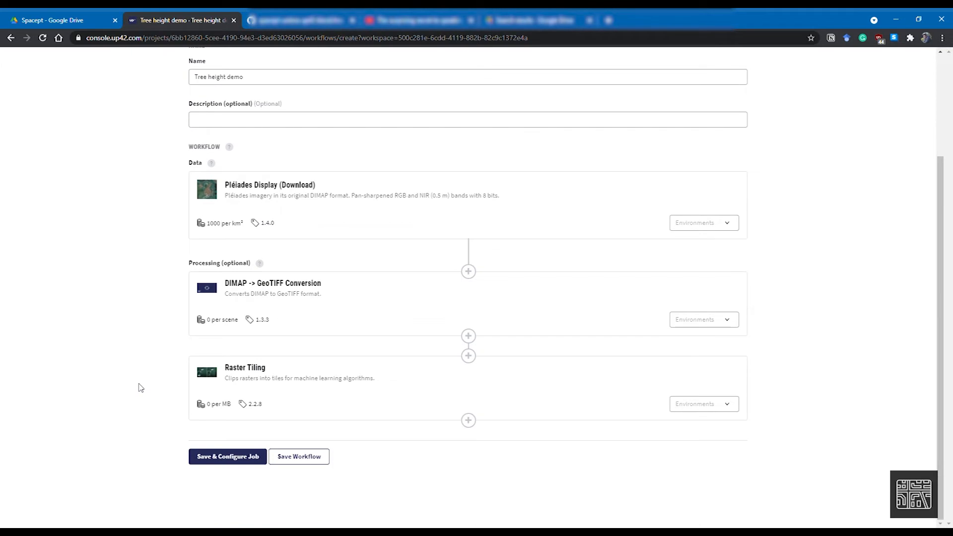
click(468, 426)
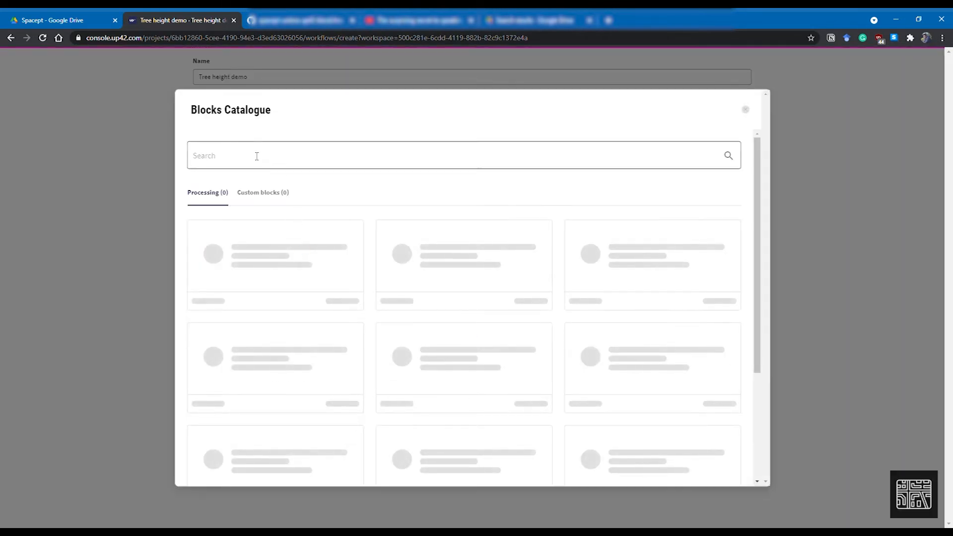
click(246, 159)
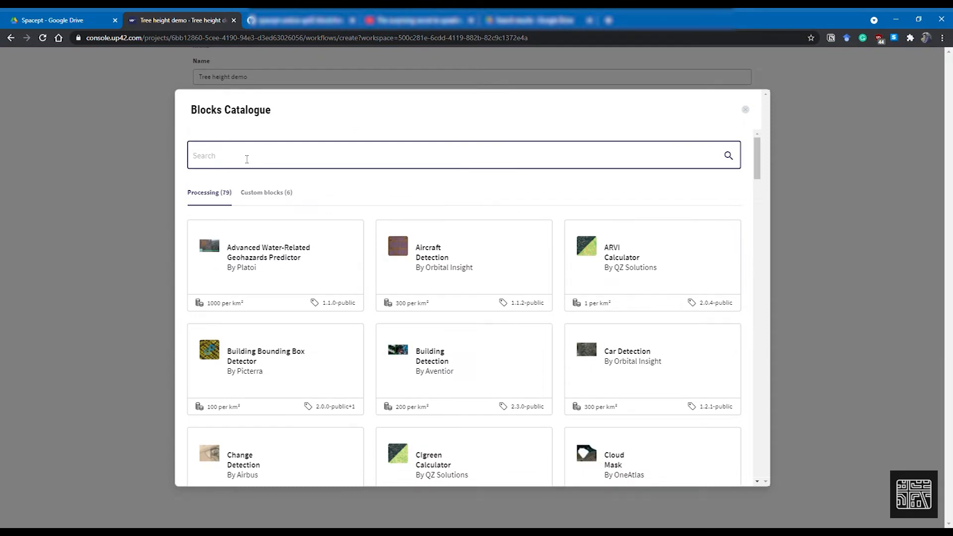
text(tree)
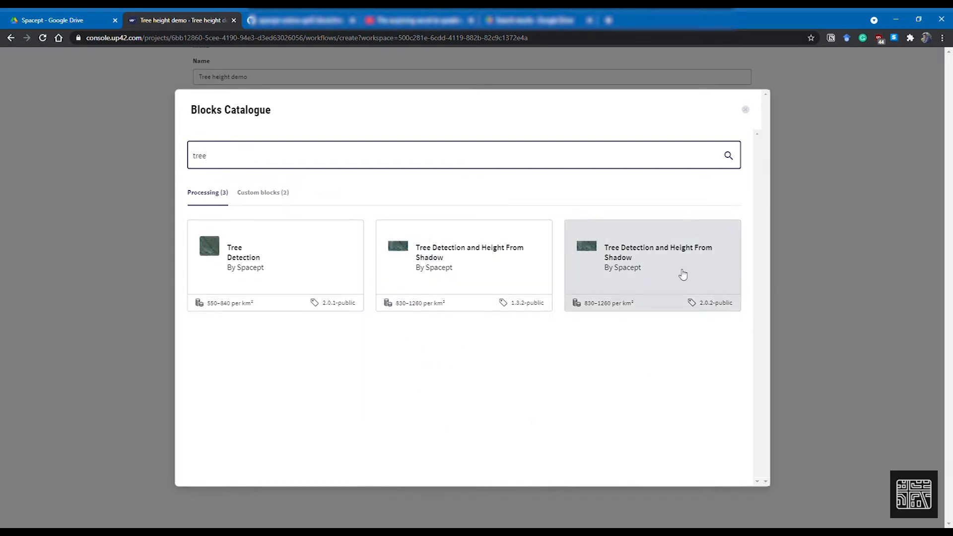
mouse_move(708, 312)
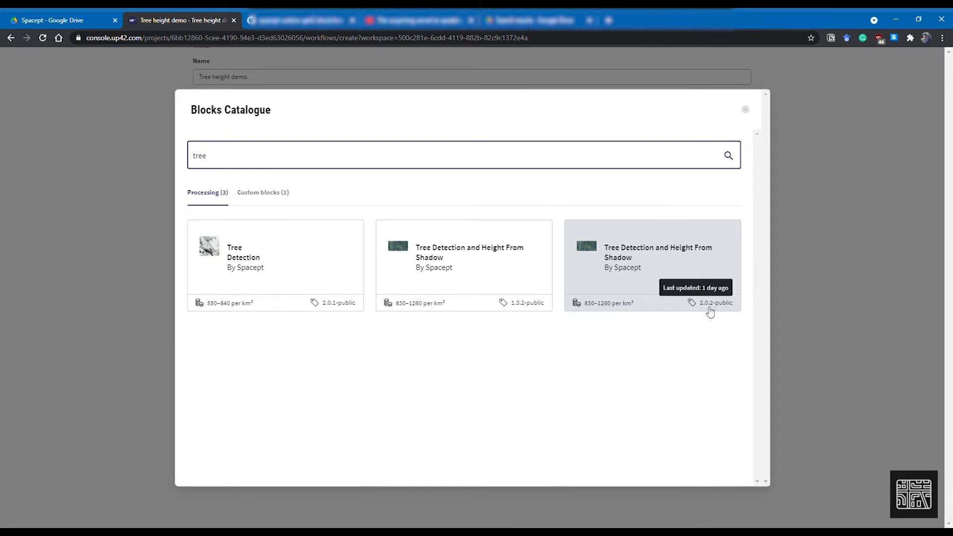
click(706, 279)
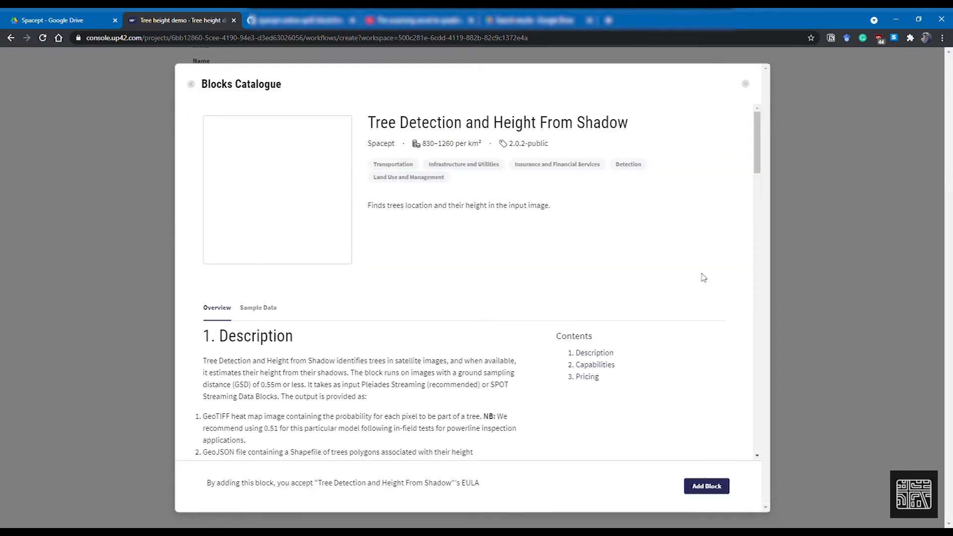
click(706, 486)
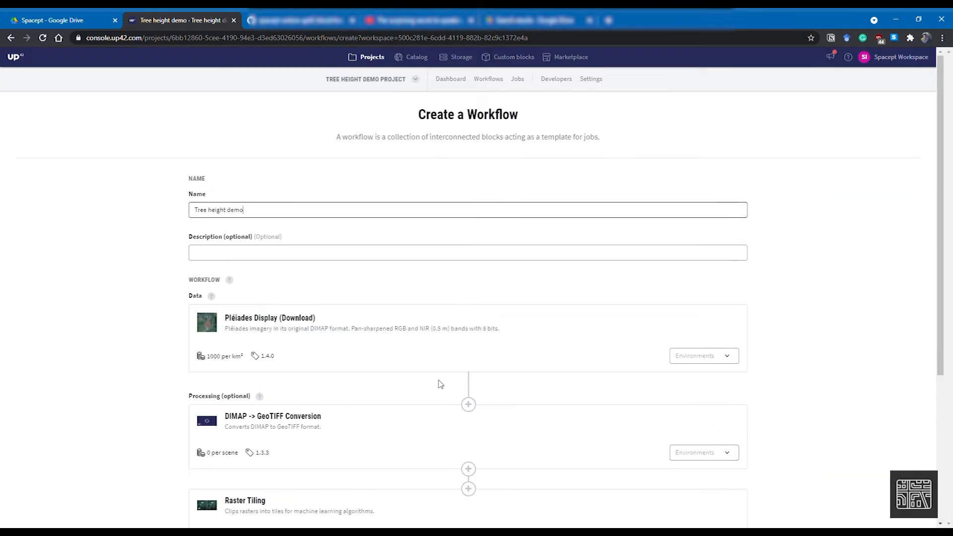
Save the workflow and open its job configuration
scroll(440, 384, down, 1)
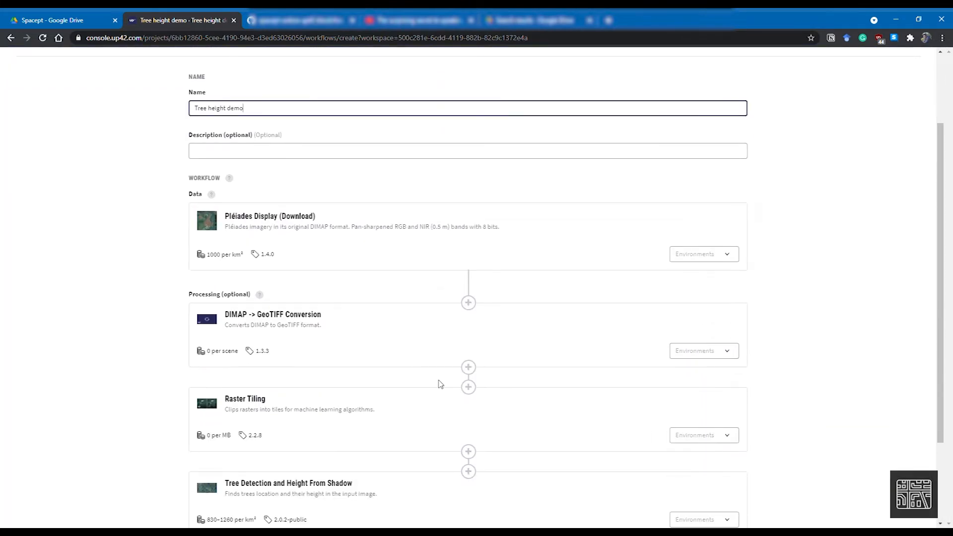
scroll(441, 383, down, 2)
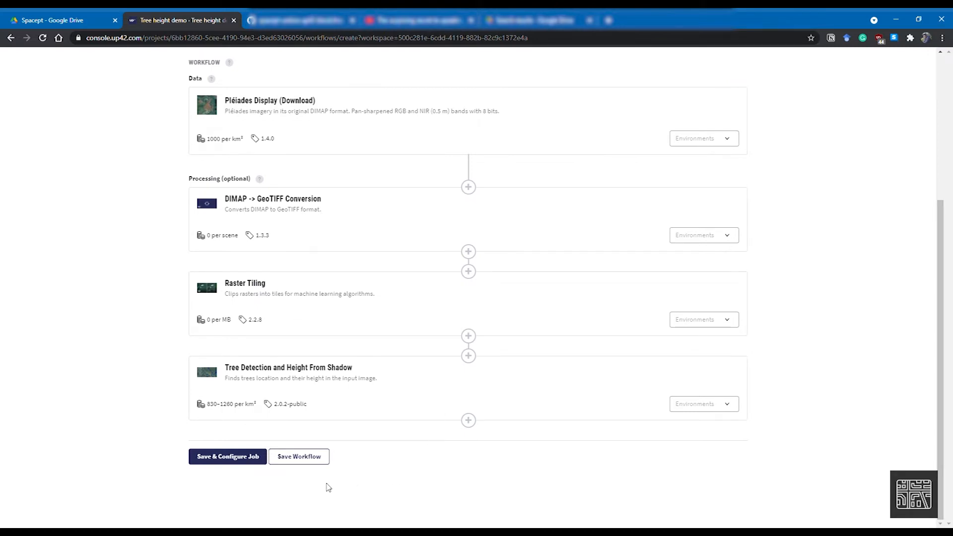
click(230, 457)
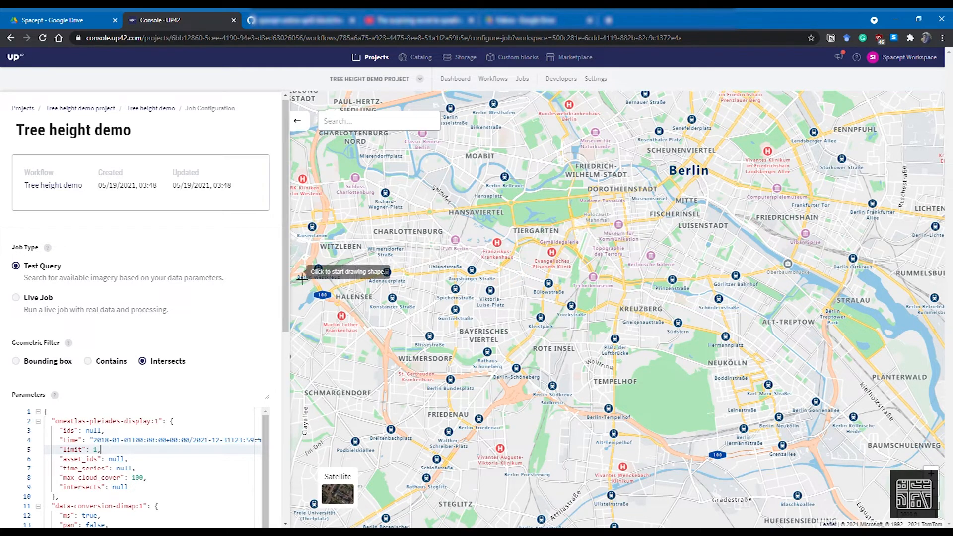
Review the default job parameters for the Pléiades, DIMAP conversion and tiling blocks
scroll(263, 271, down, 3)
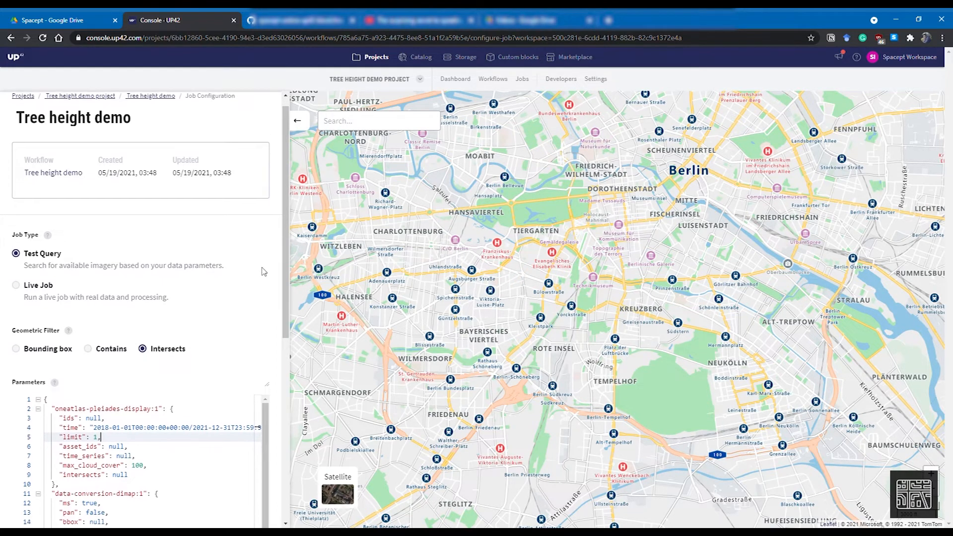
scroll(263, 272, down, 3)
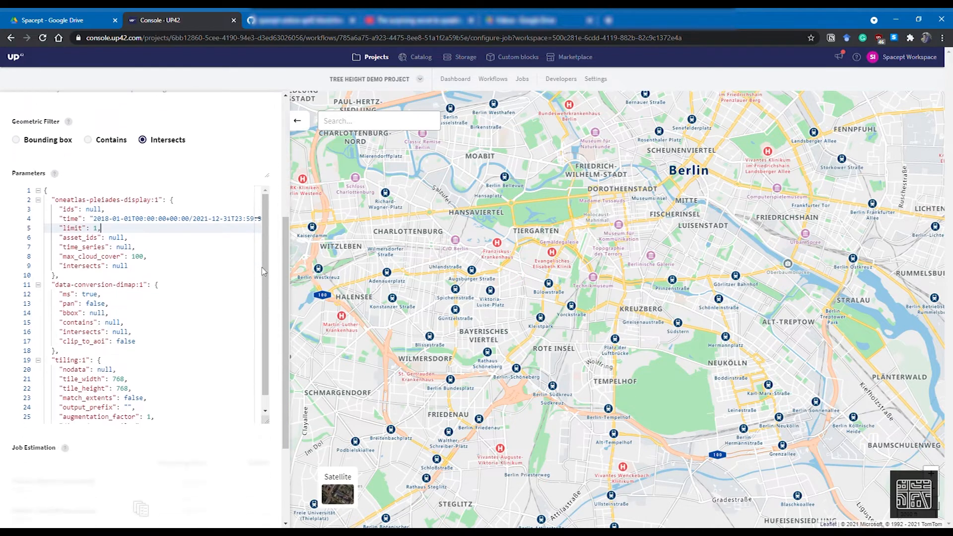
scroll(278, 249, up, 6)
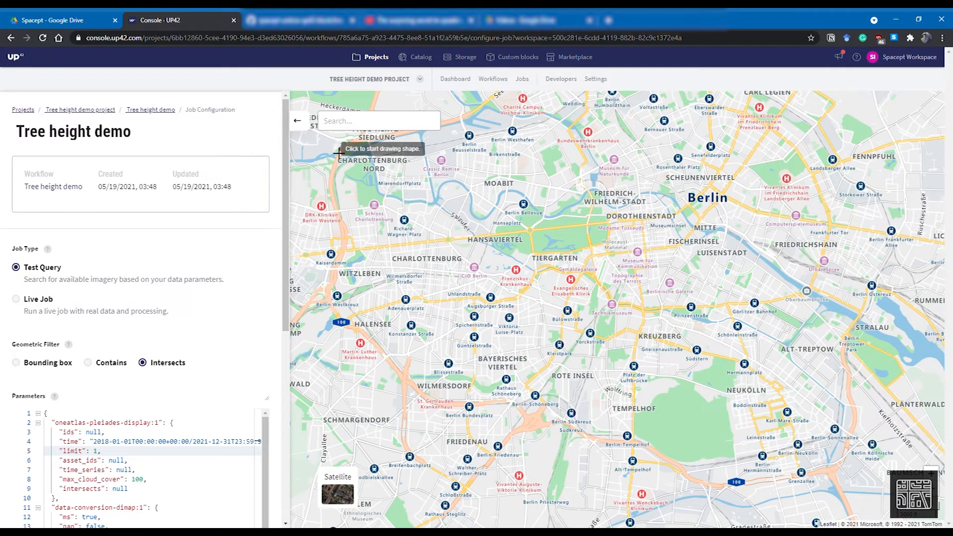
Navigate the map to Limeray and switch the basemap to satellite imagery
text(Limeray)
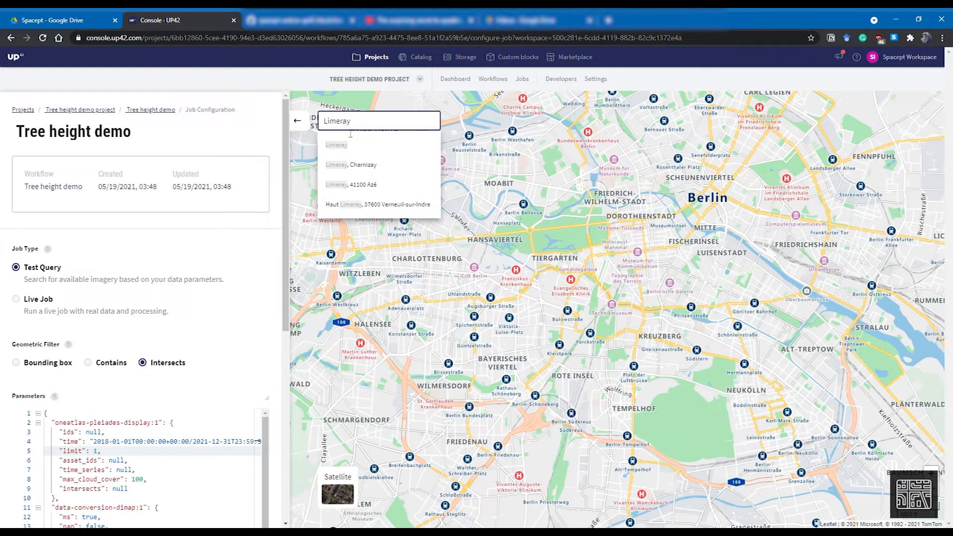
click(371, 145)
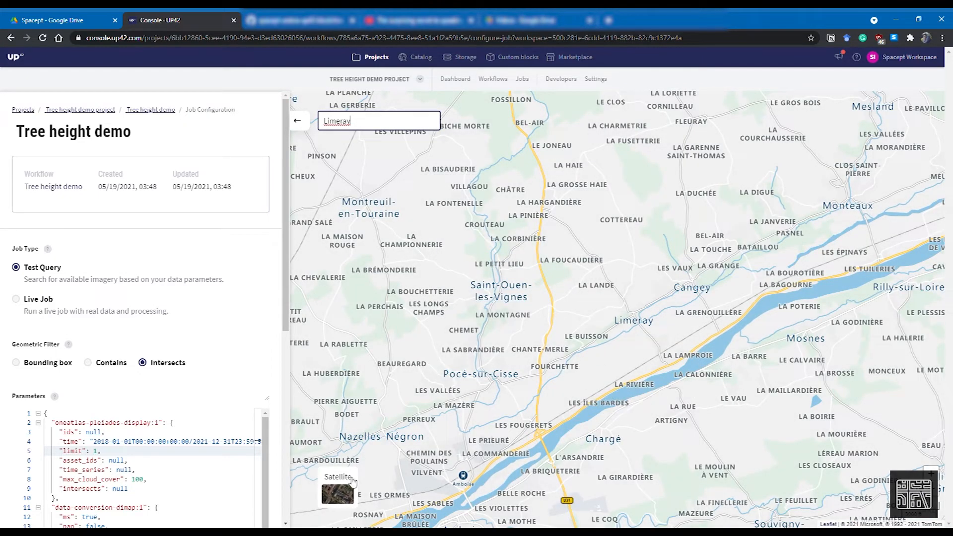
click(347, 498)
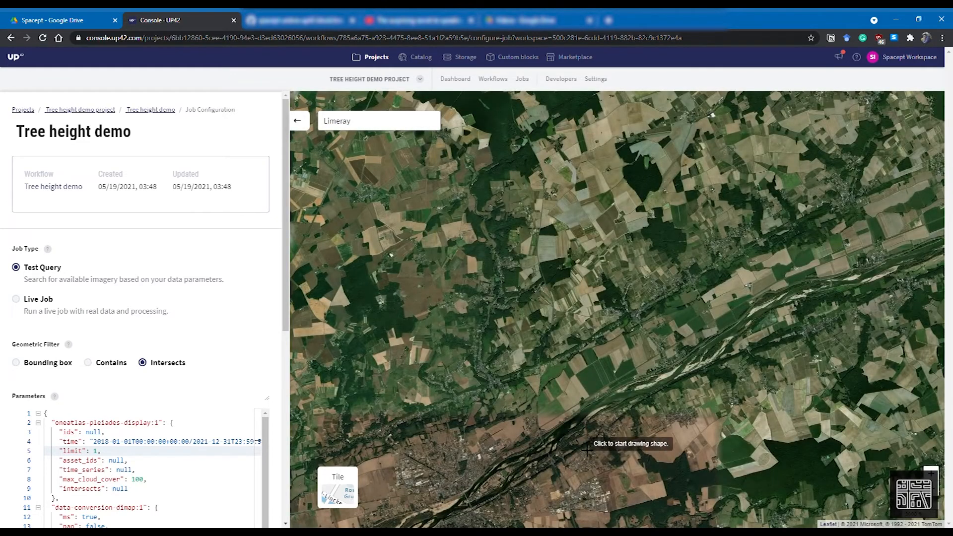
Draw a four-point polygon area of interest of about 0.06 km² along the tree line beside the river near Limeray
scroll(587, 449, up, 3)
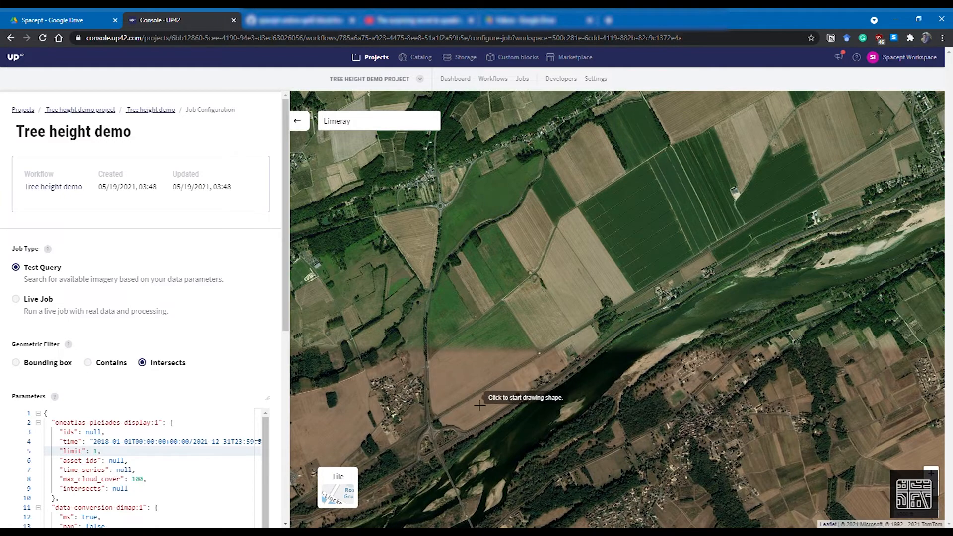
scroll(459, 410, up, 3)
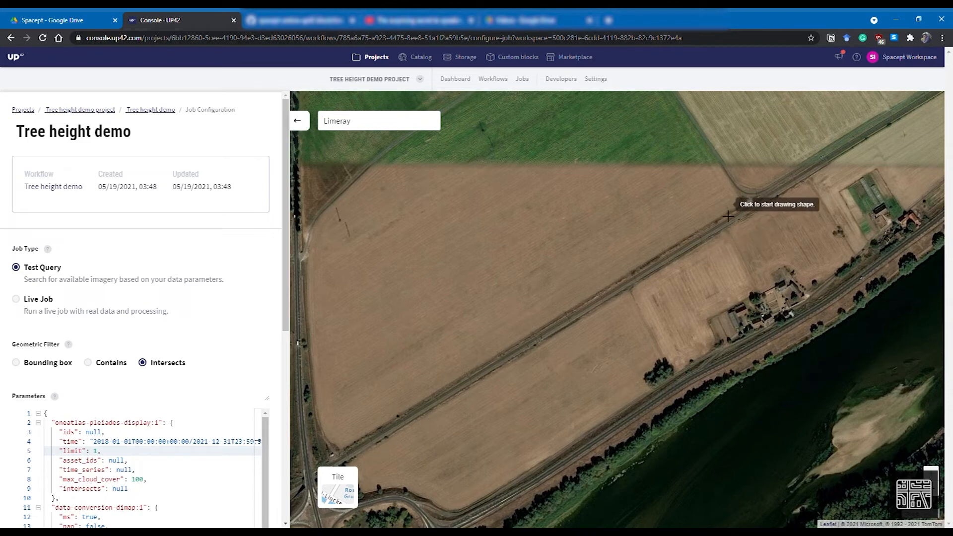
scroll(516, 337, down, 3)
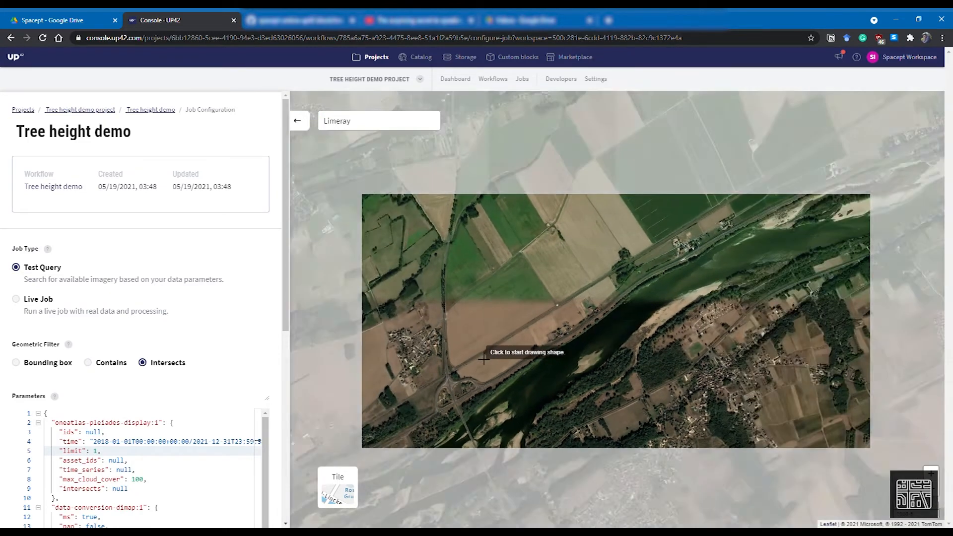
scroll(484, 358, up, 2)
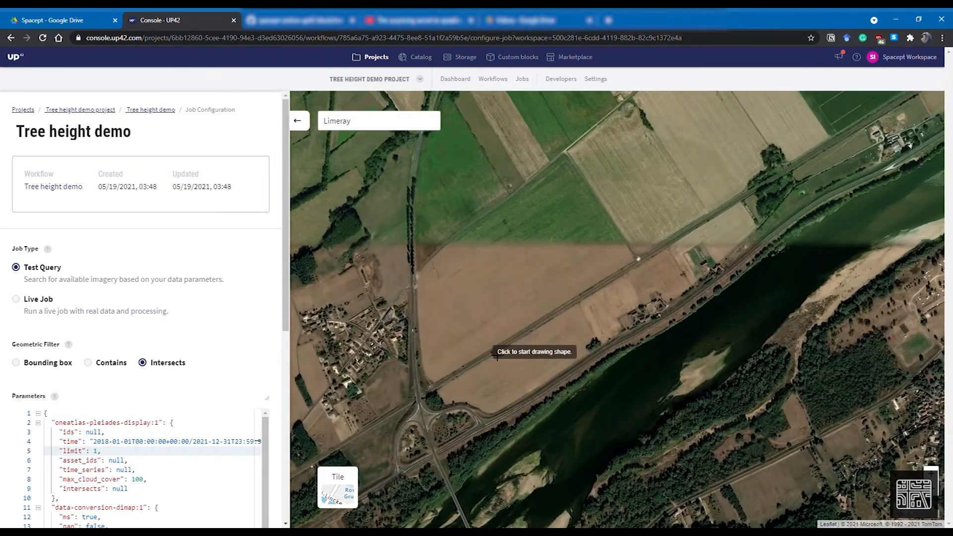
click(638, 240)
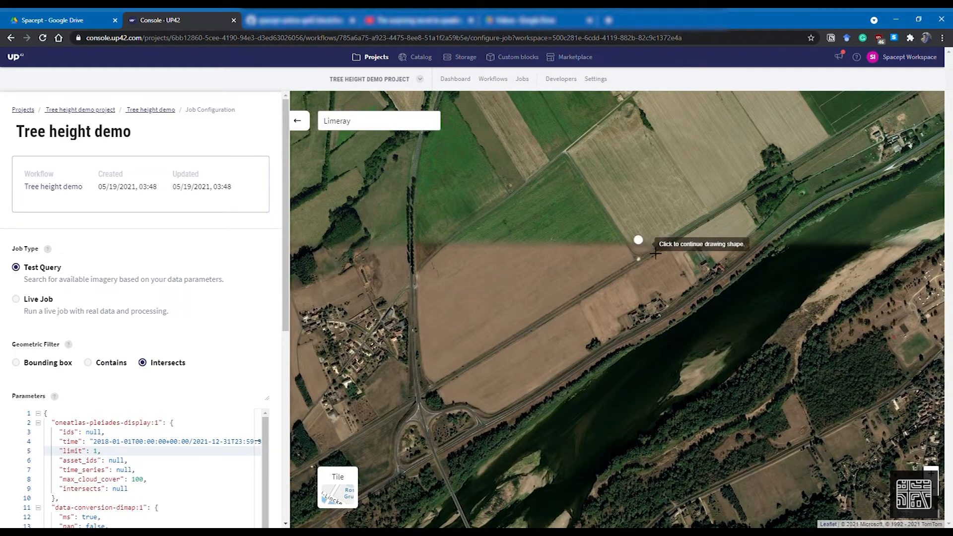
click(653, 265)
click(819, 166)
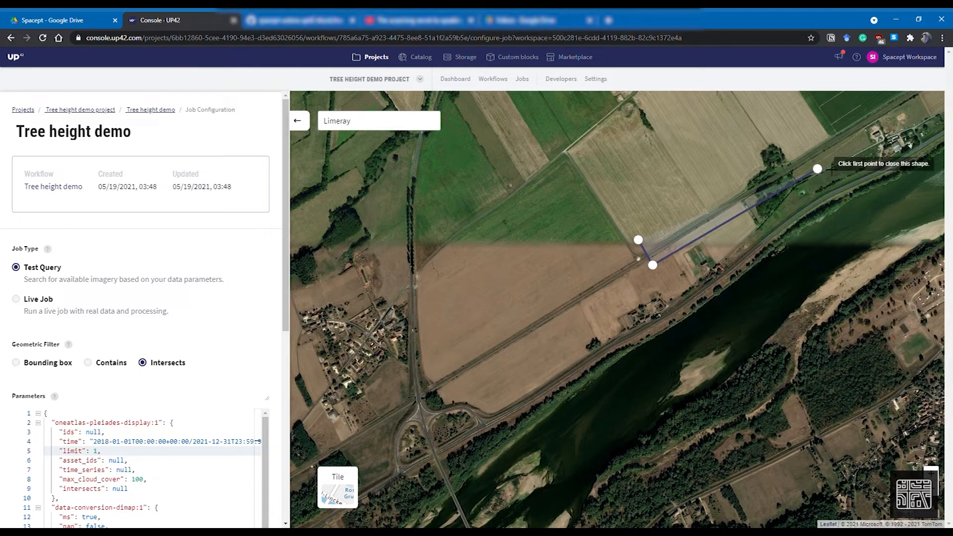
click(804, 140)
click(639, 241)
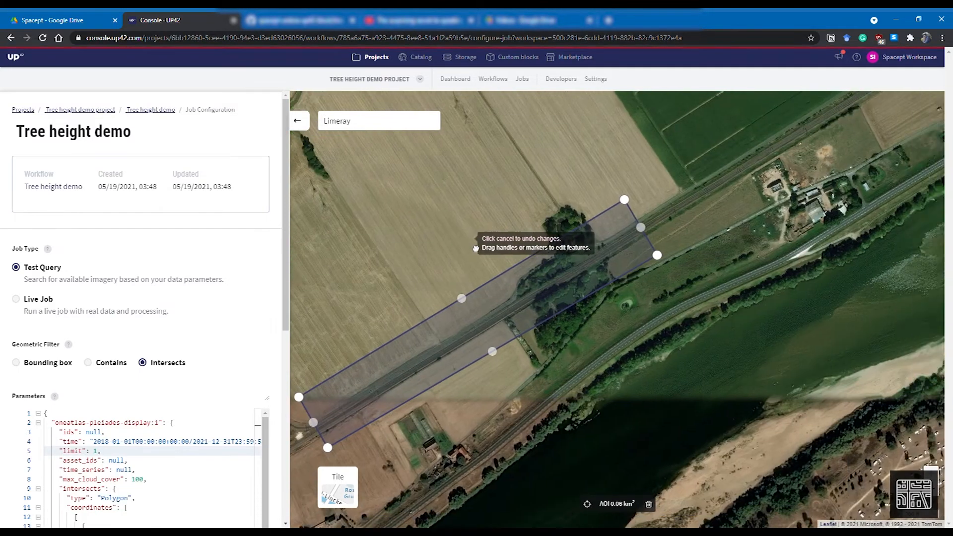
Reshape the polygon by moving its corner handles to stretch it along the tree line to about 0.10 km²
drag(696, 244, 867, 130)
drag(678, 215, 858, 115)
drag(769, 296, 557, 373)
drag(669, 255, 832, 146)
drag(697, 240, 781, 189)
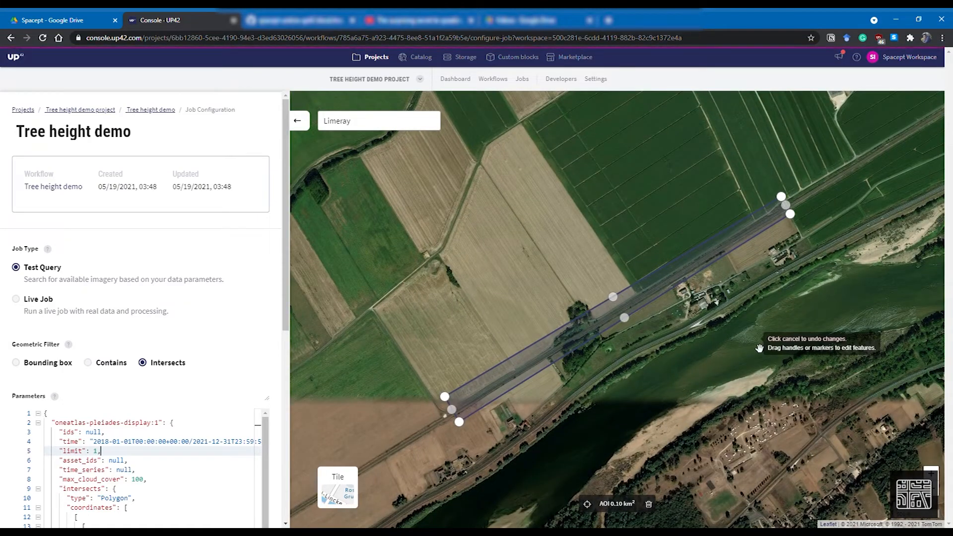
Set the Pléiades block's max_cloud_cover parameter to 20
scroll(250, 323, down, 1)
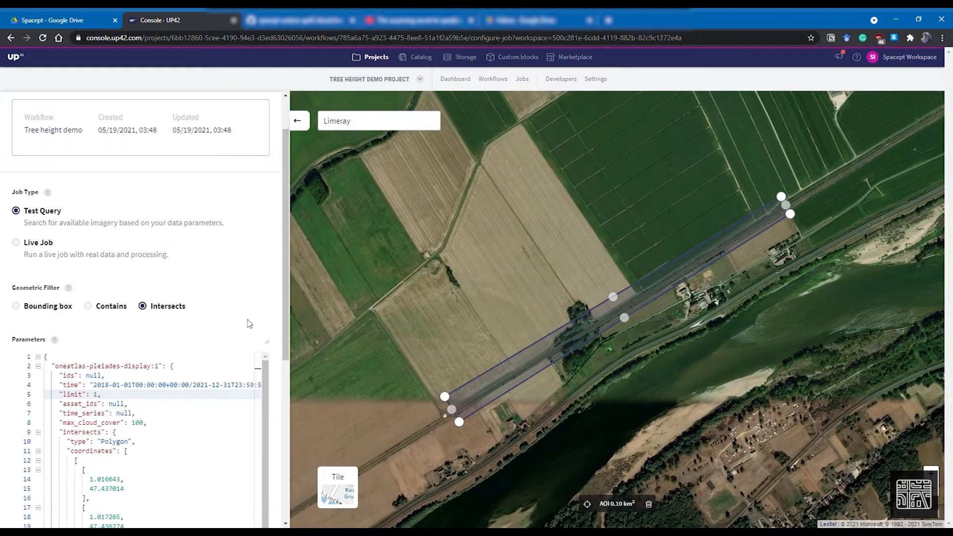
scroll(248, 323, up, 1)
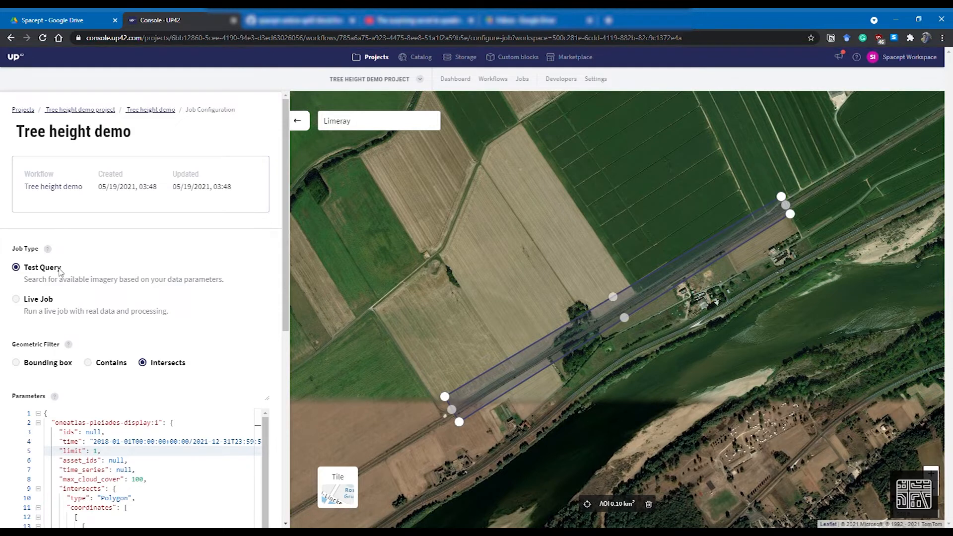
scroll(58, 270, down, 1)
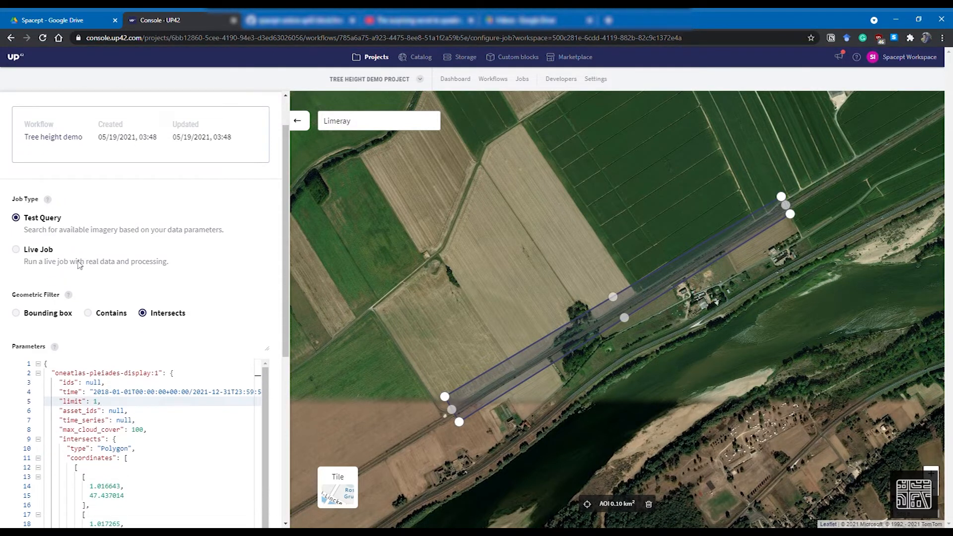
scroll(91, 258, down, 1)
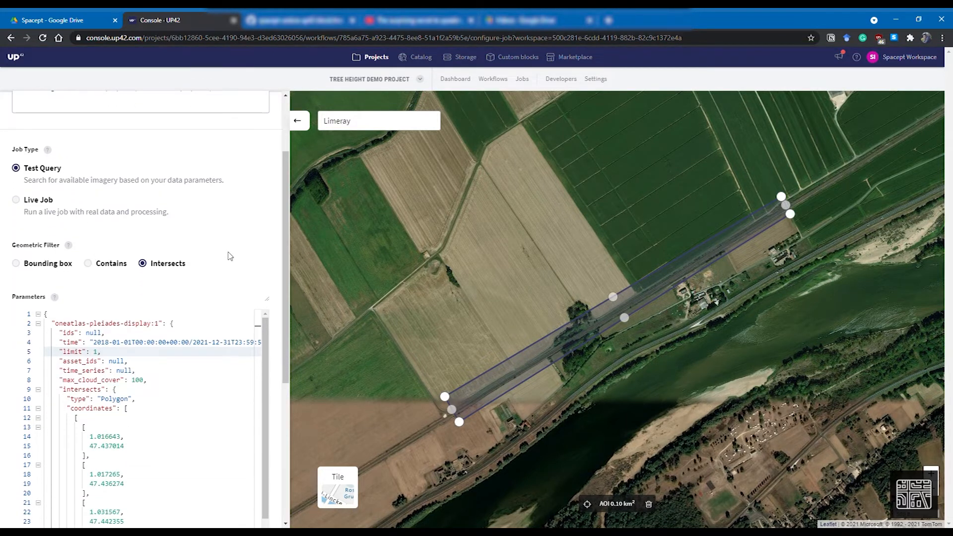
scroll(230, 256, down, 1)
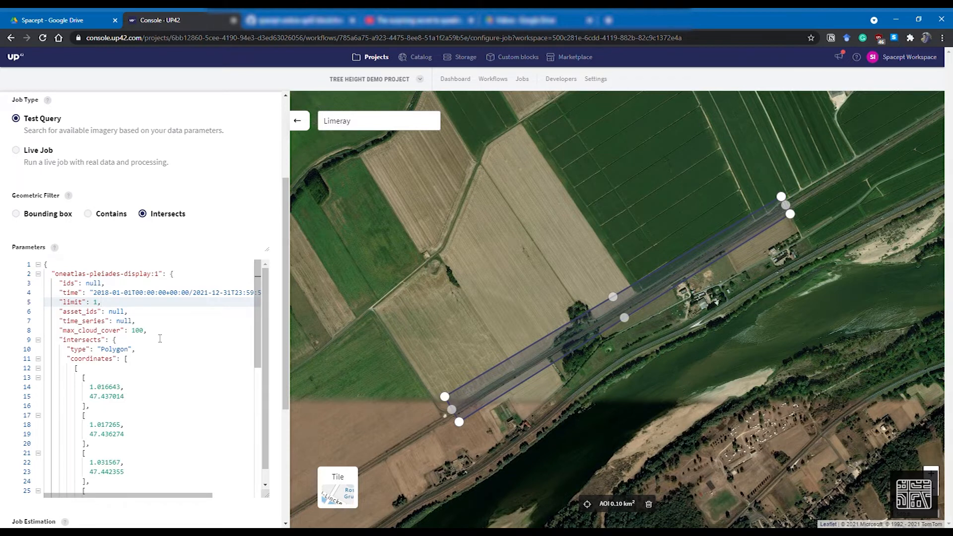
scroll(184, 327, up, 2)
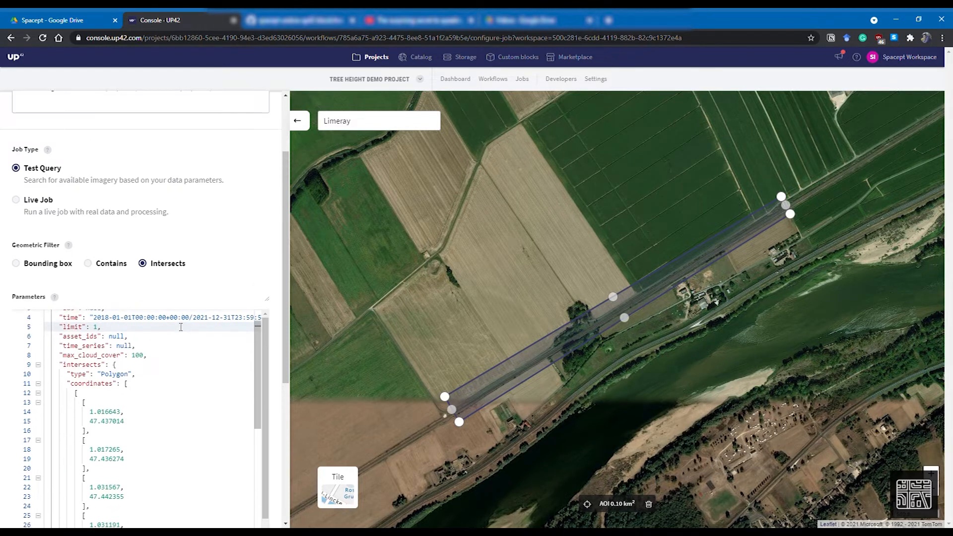
scroll(149, 348, down, 1)
double_click(143, 331)
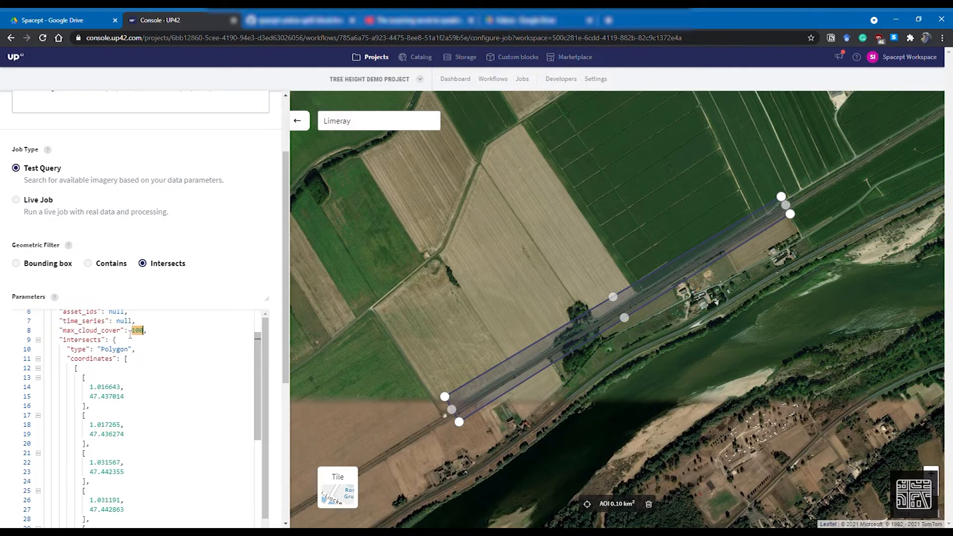
text(20)
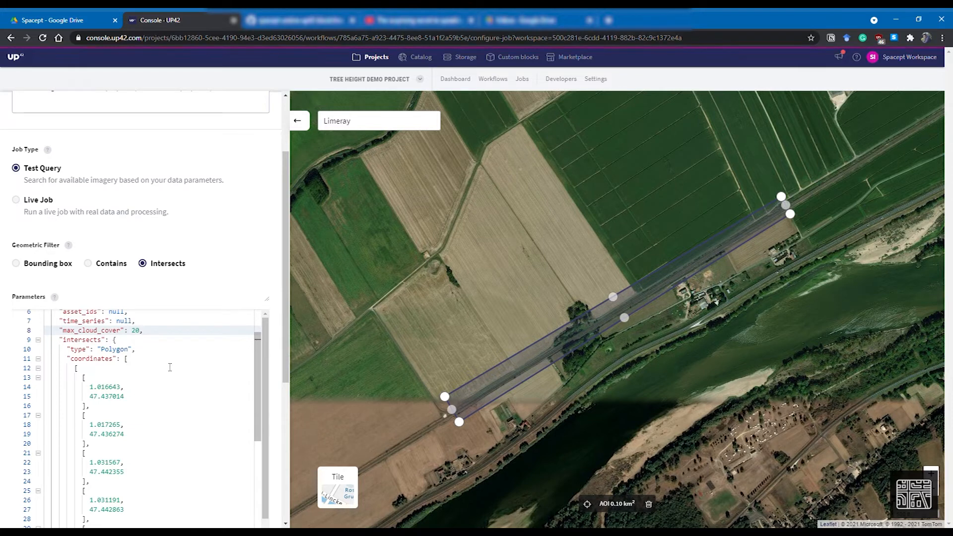
Run the job as a test query
scroll(164, 371, down, 2)
scroll(166, 367, down, 5)
scroll(173, 351, down, 5)
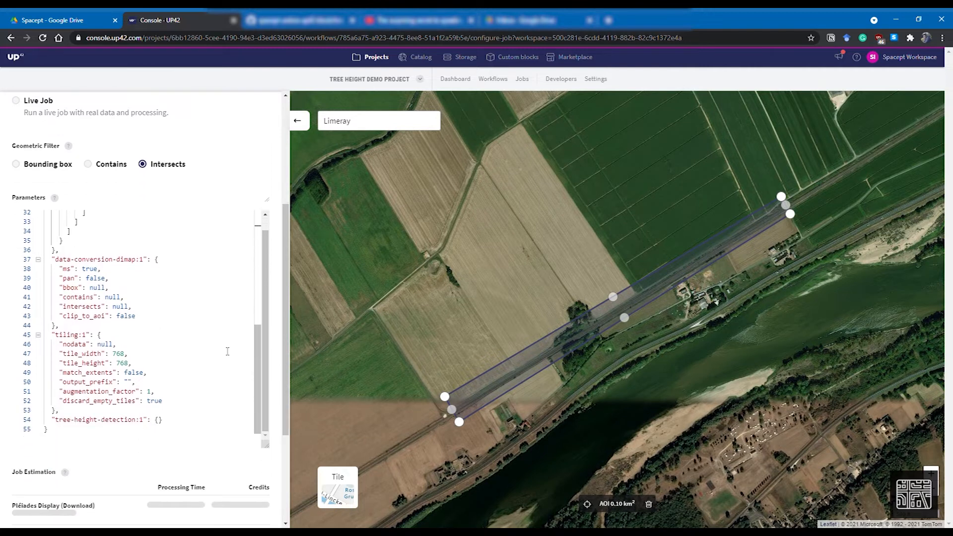
scroll(227, 352, down, 2)
scroll(225, 318, down, 1)
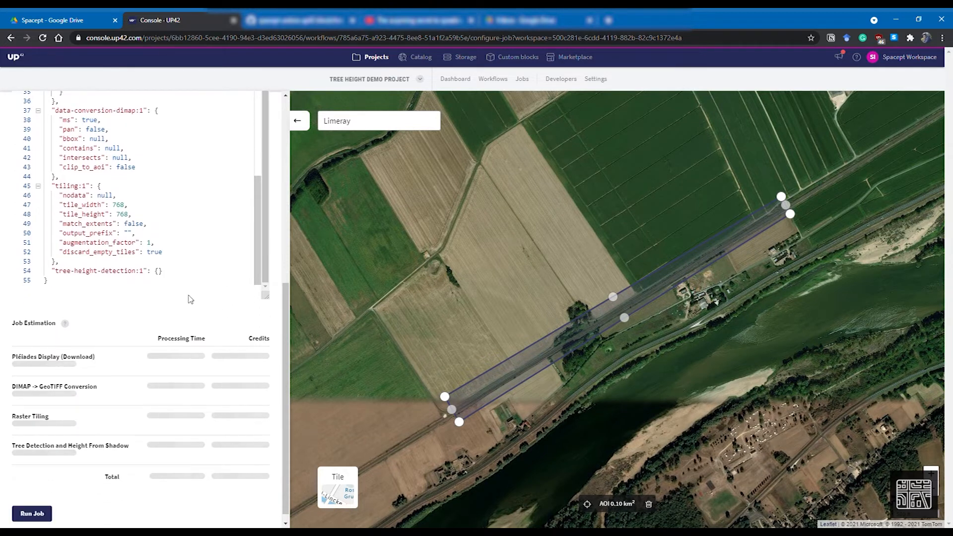
scroll(193, 300, down, 1)
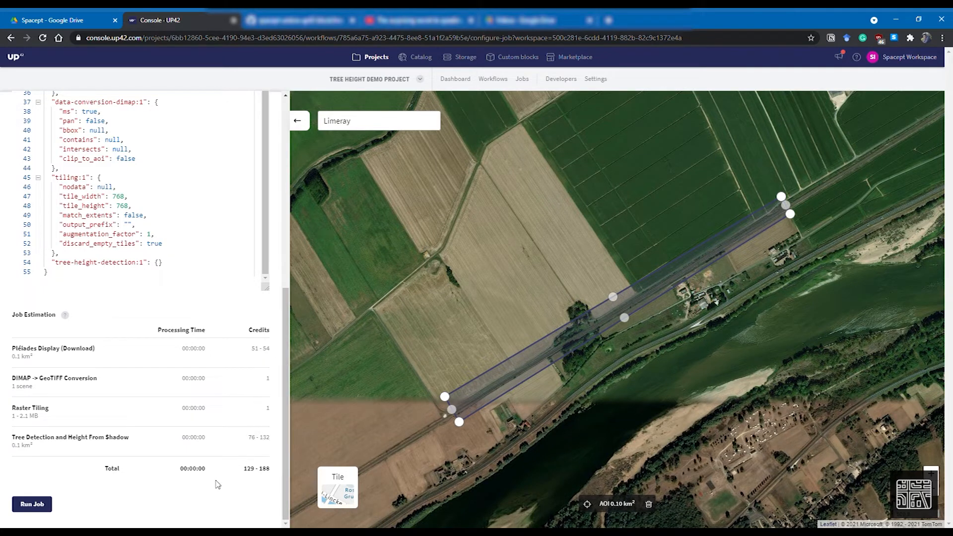
click(34, 506)
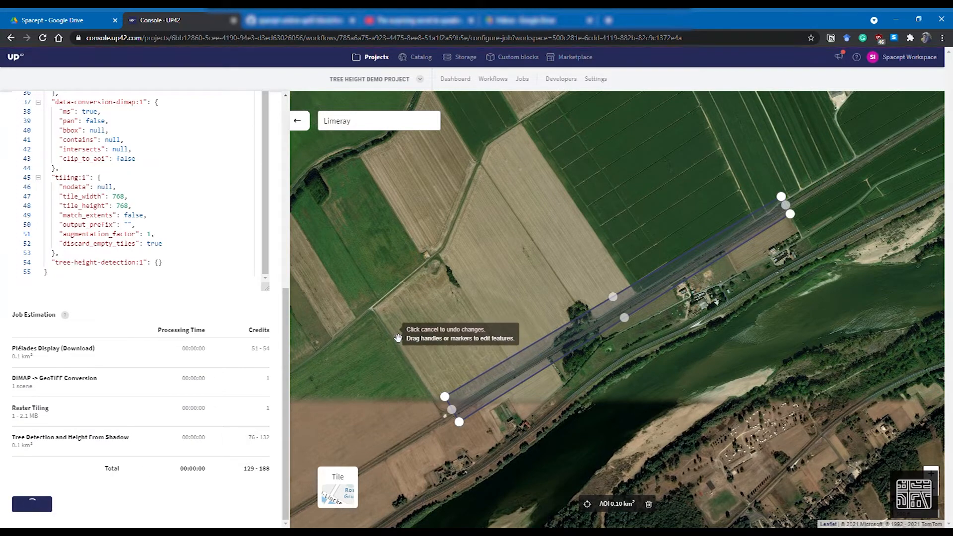
Rerun the finished dry run as a real job and confirm the credit hold
scroll(191, 404, up, 5)
scroll(191, 405, up, 2)
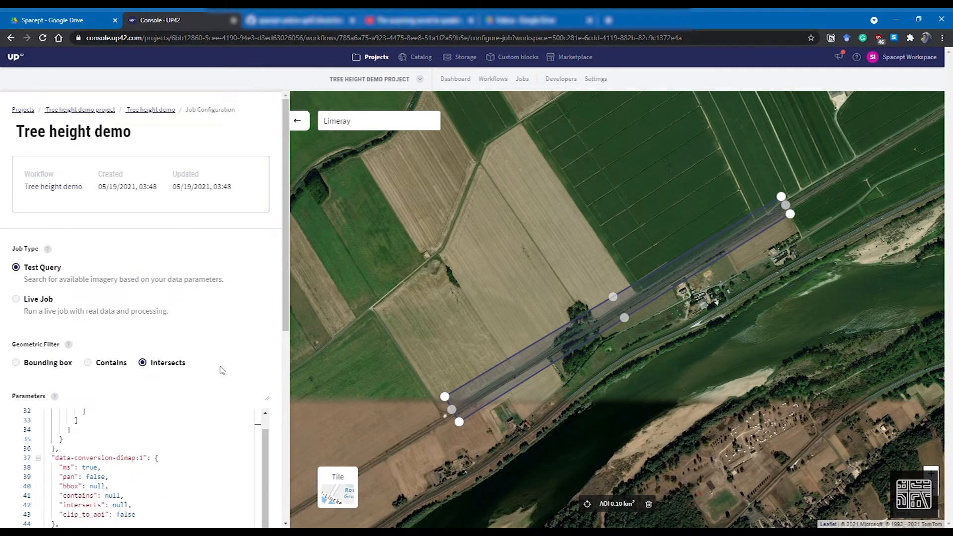
scroll(542, 380, down, 1)
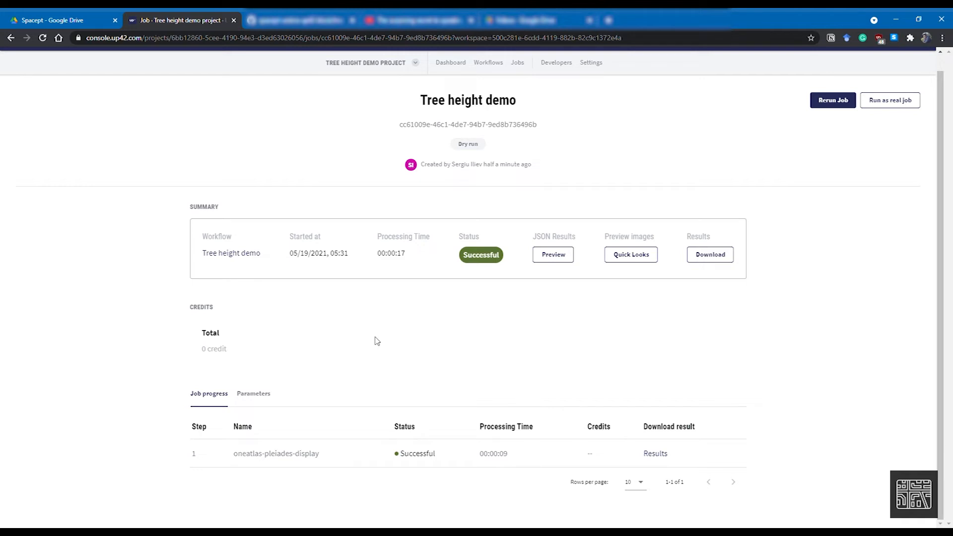
click(899, 109)
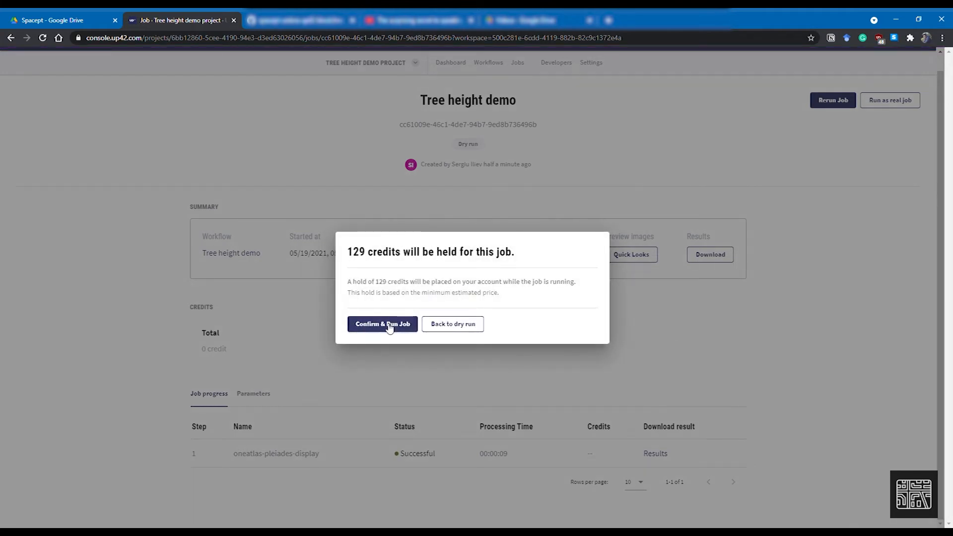
click(382, 328)
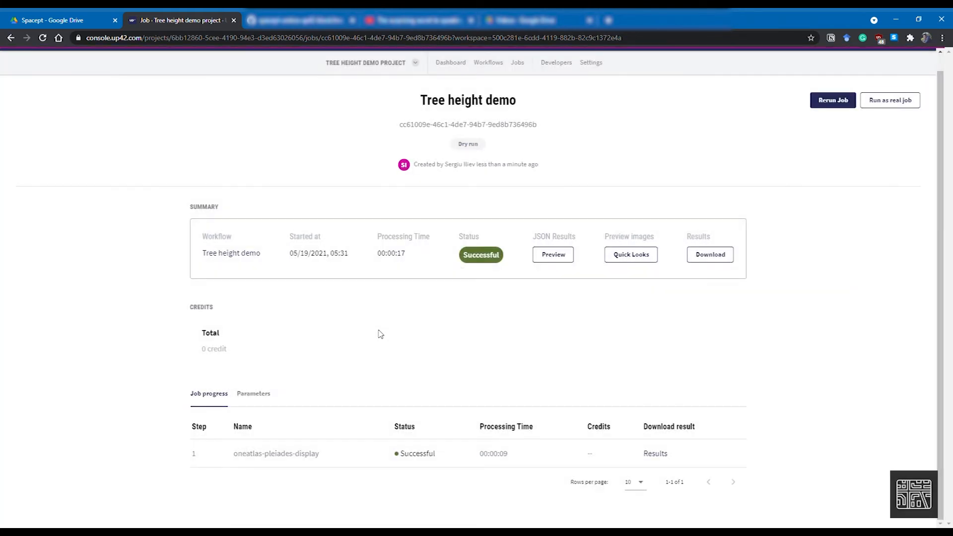
Download the tree-height-detection step's results once the job has finished
scroll(380, 333, down, 1)
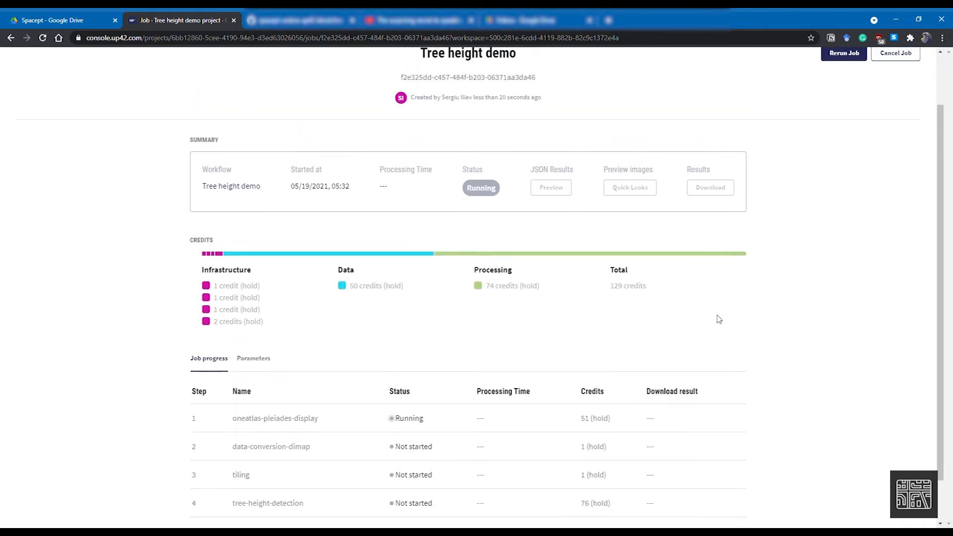
scroll(718, 318, down, 1)
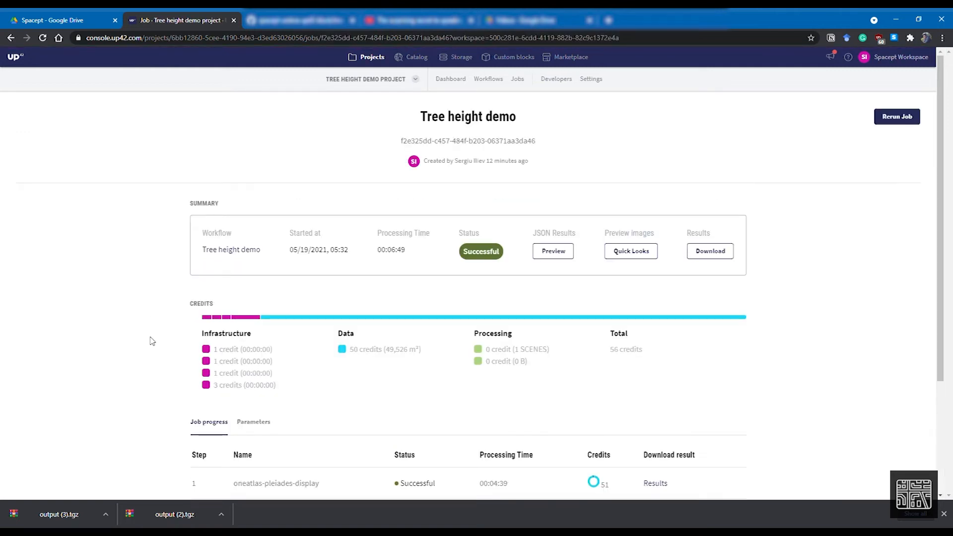
scroll(753, 259, down, 3)
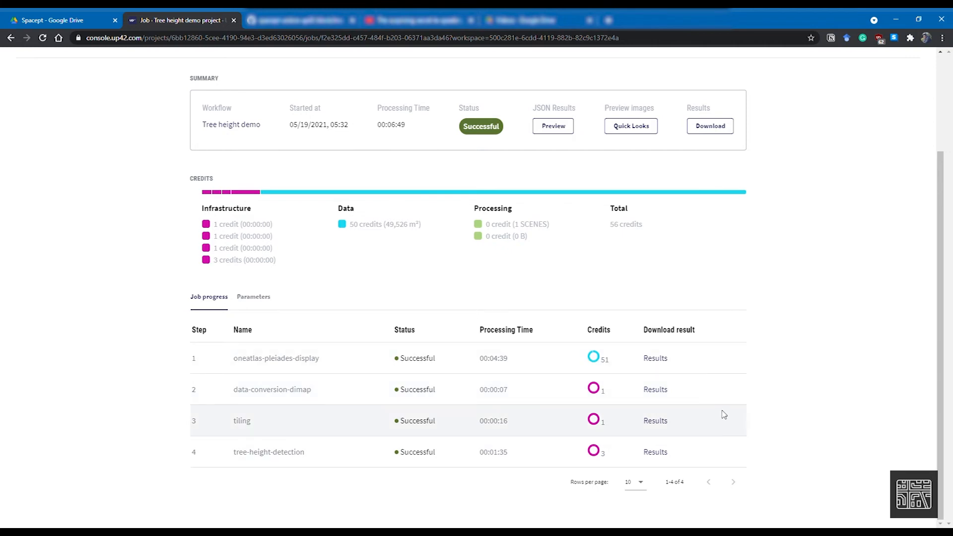
click(655, 390)
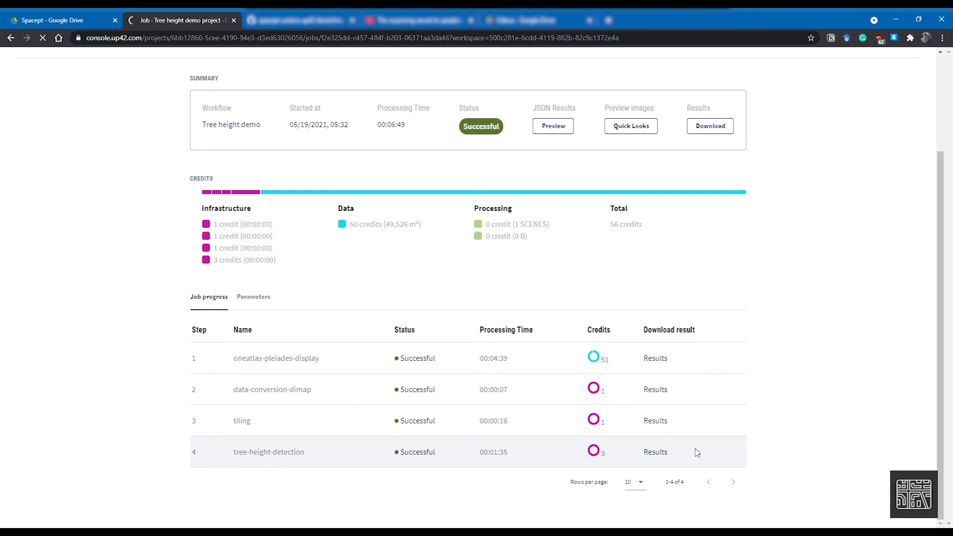
click(656, 452)
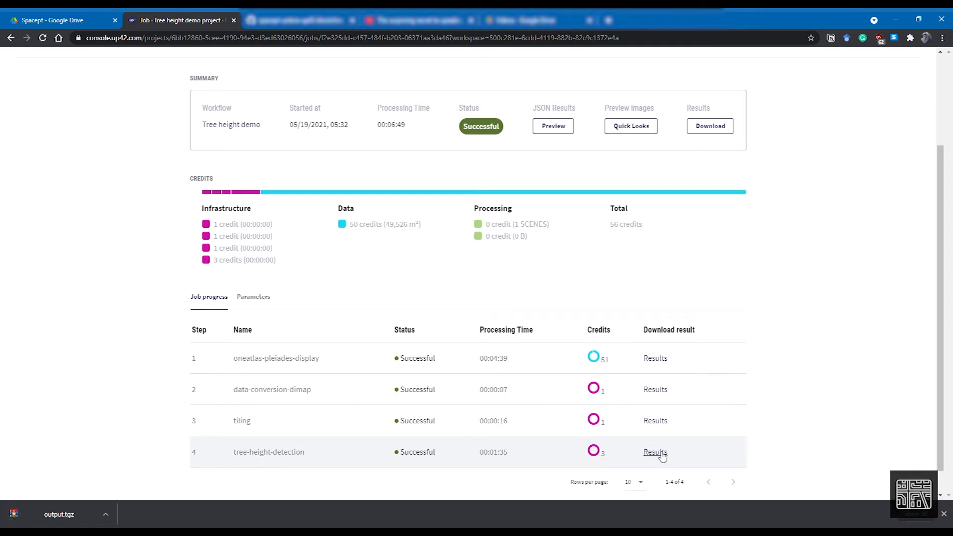
click(661, 452)
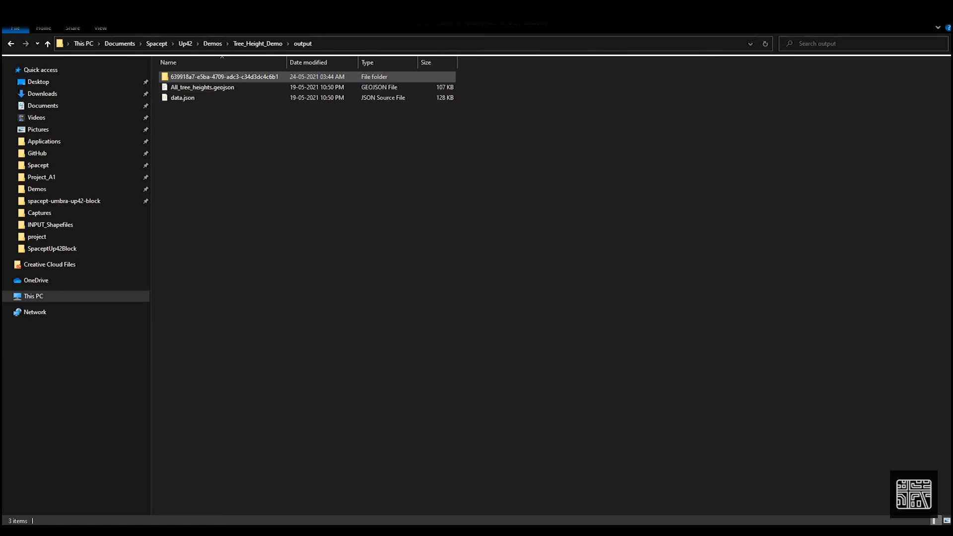
In File Explorer, open the extracted output folder and widen the Name column to show the full file names
double_click(223, 76)
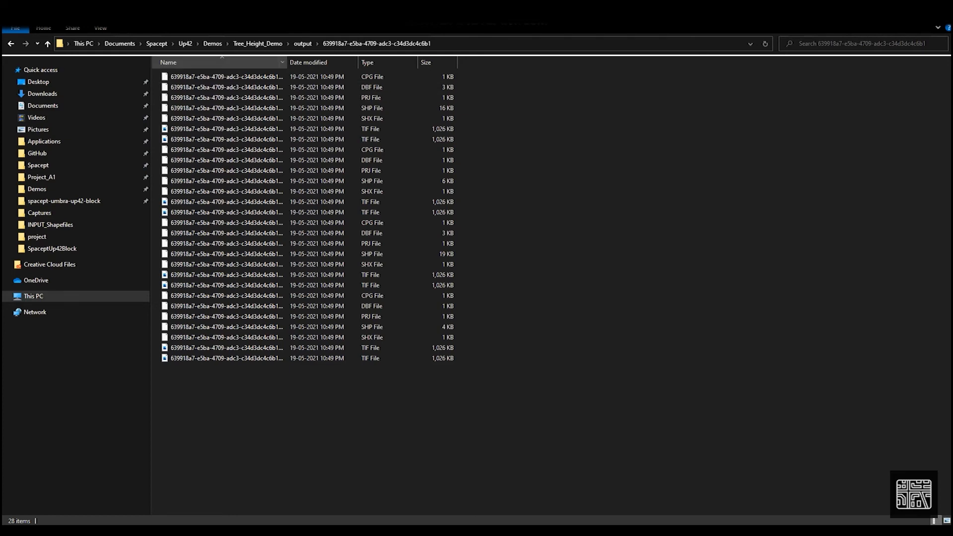
double_click(287, 62)
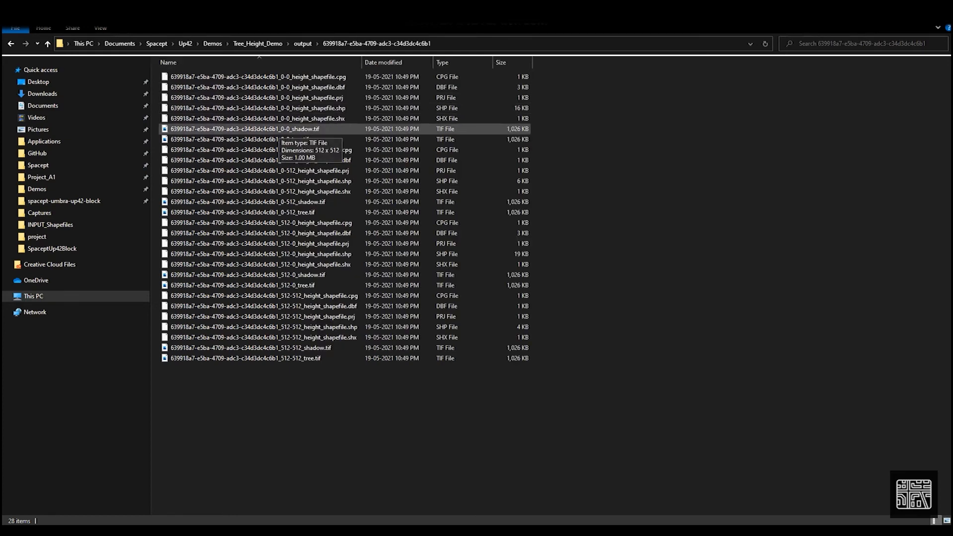
Preview the first tile's shadow and tree rasters in the photo viewer, then return to the output folder listing
double_click(278, 129)
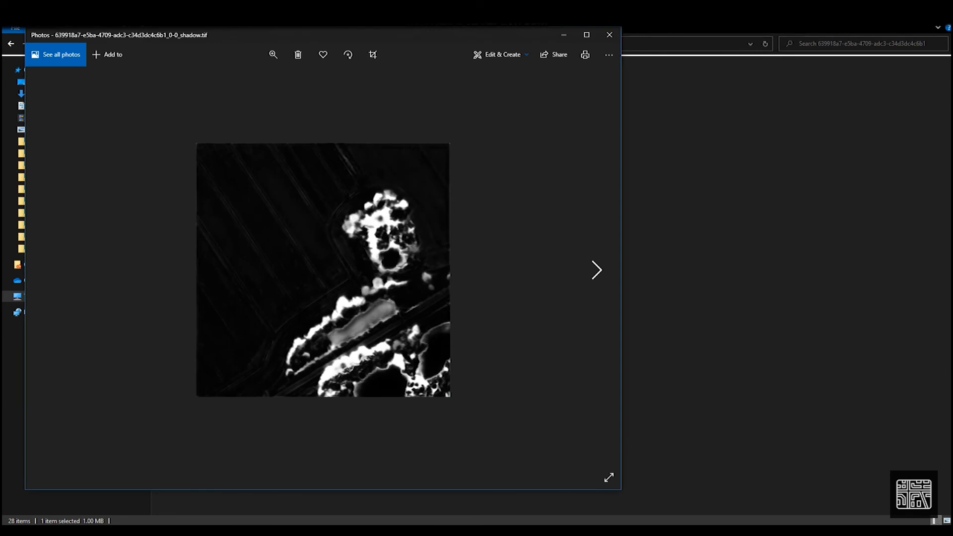
click(597, 270)
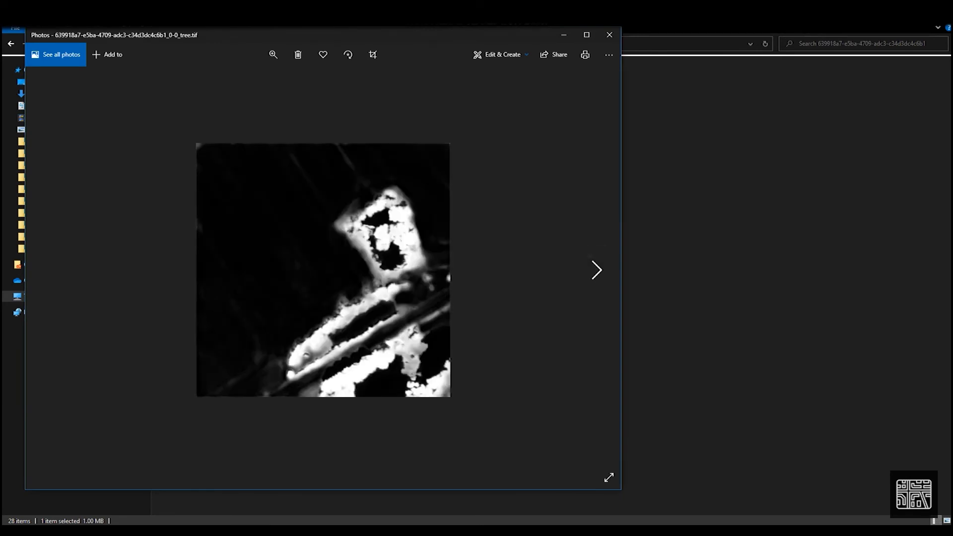
click(610, 34)
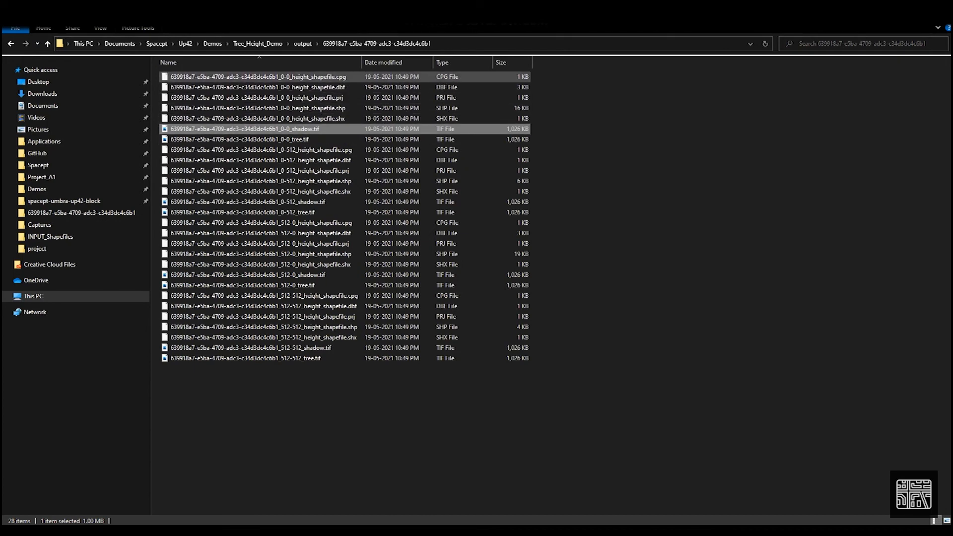
click(303, 44)
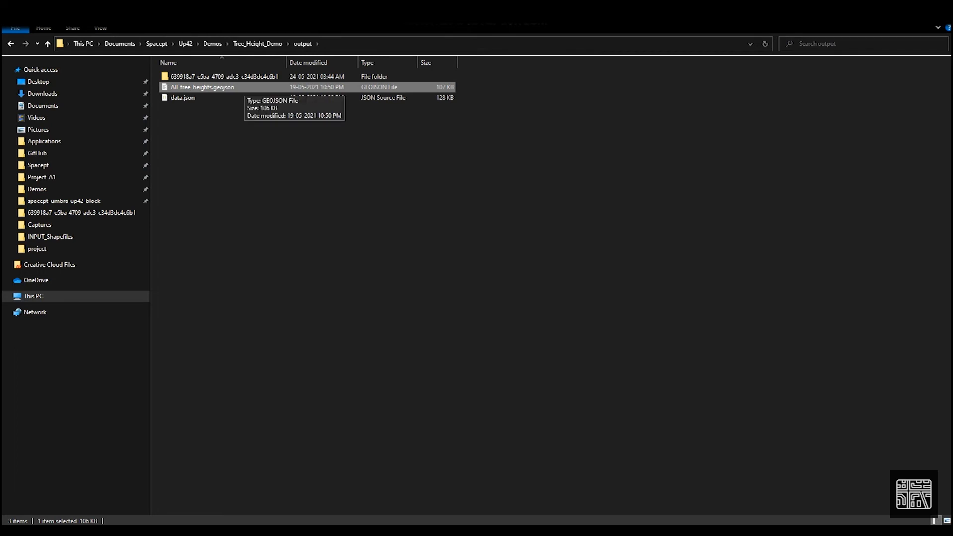
click(239, 98)
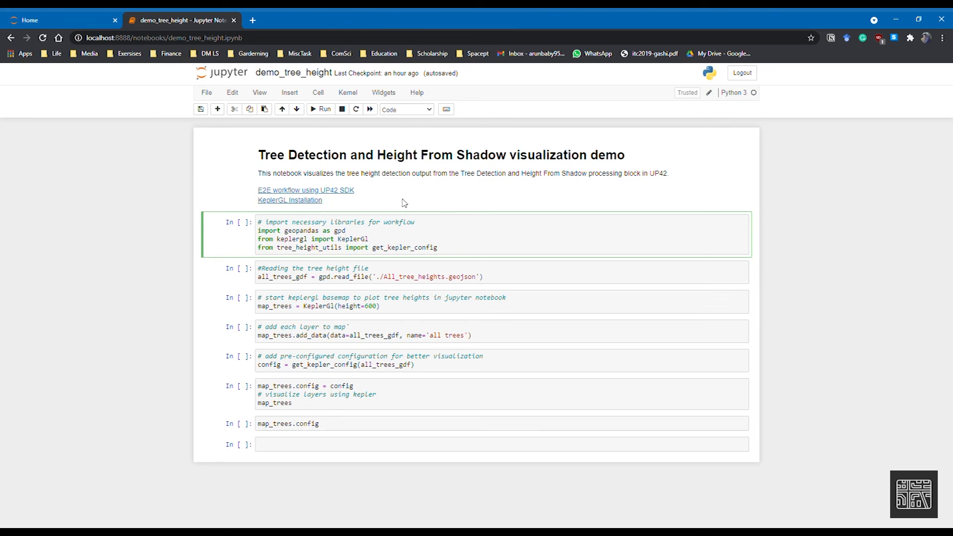
Open the notebook's 'E2E workflow using UP42 SDK' link and browse the linked GitHub repository before closing it
key(Escape)
click(348, 193)
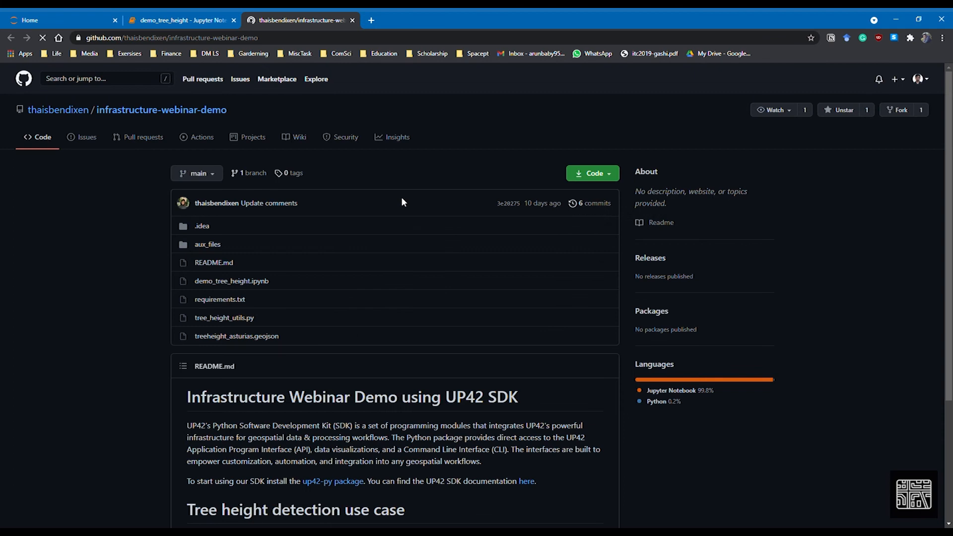
scroll(416, 242, down, 2)
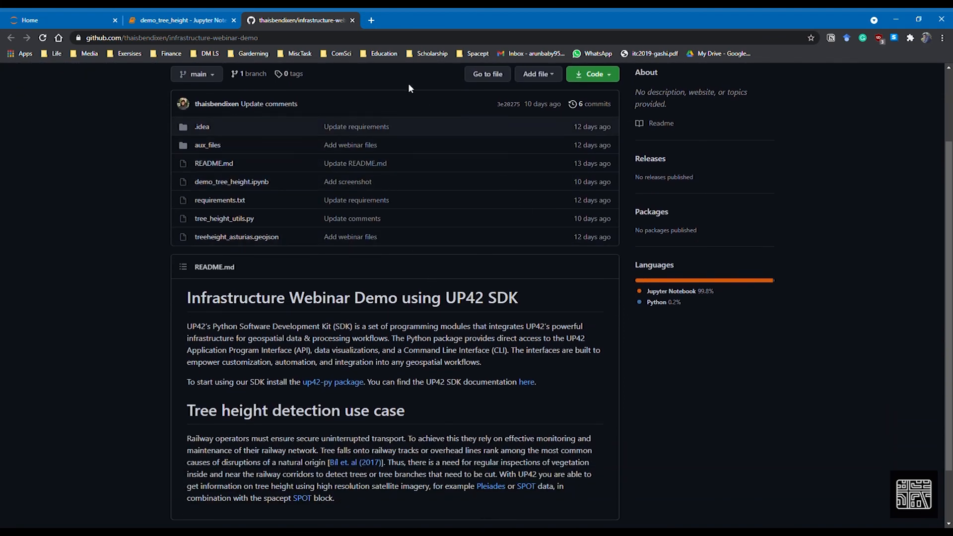
click(352, 20)
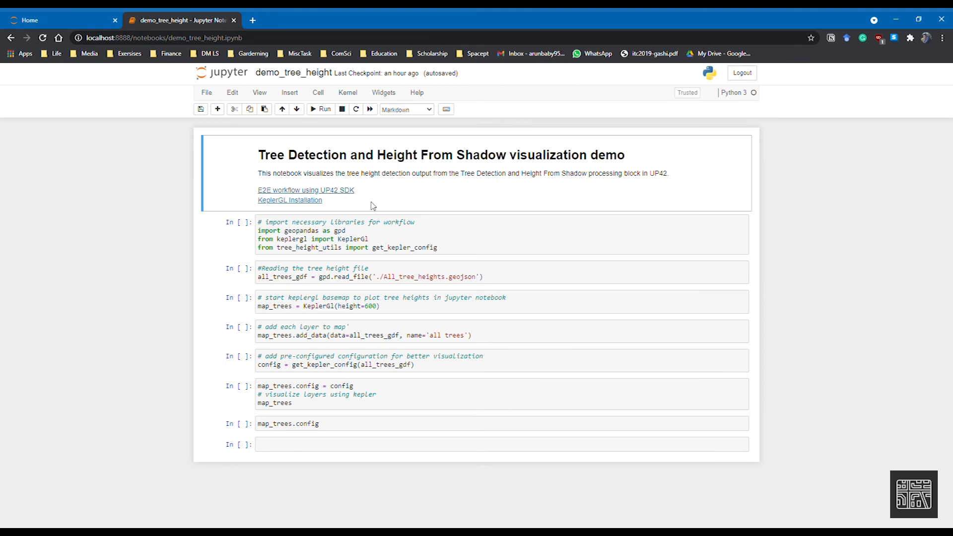
Open the 'KeplerGL Installation' link and browse the kepler.gl Jupyter documentation before closing that tab
click(313, 201)
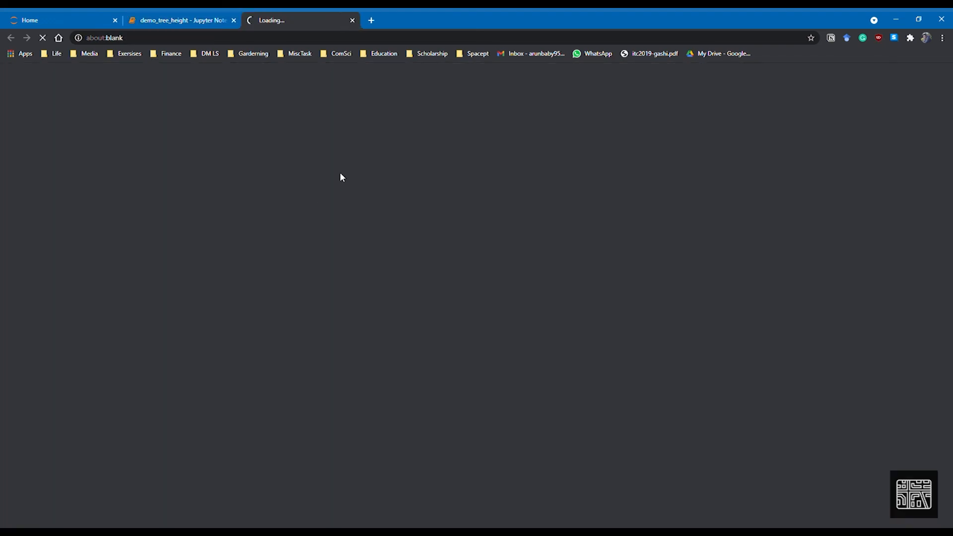
scroll(491, 220, up, 15)
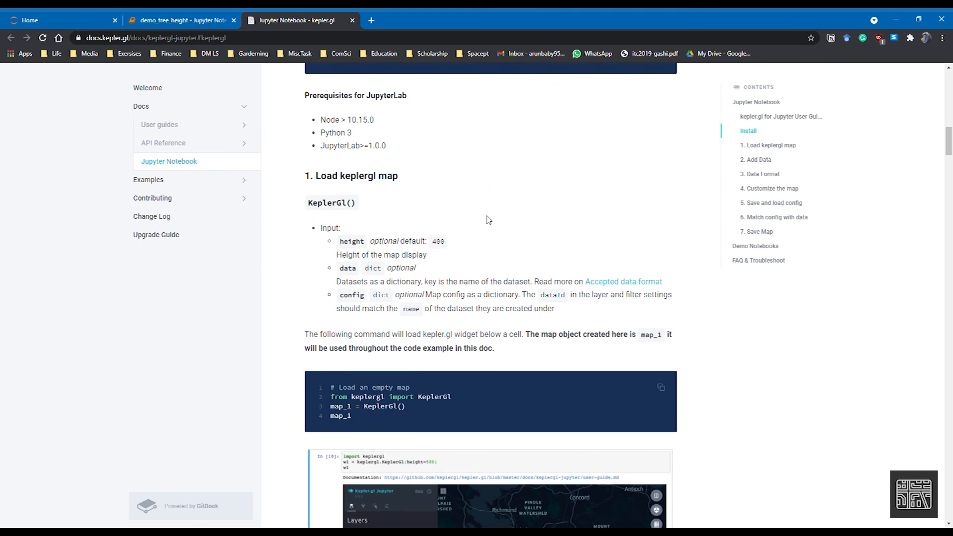
scroll(486, 220, up, 5)
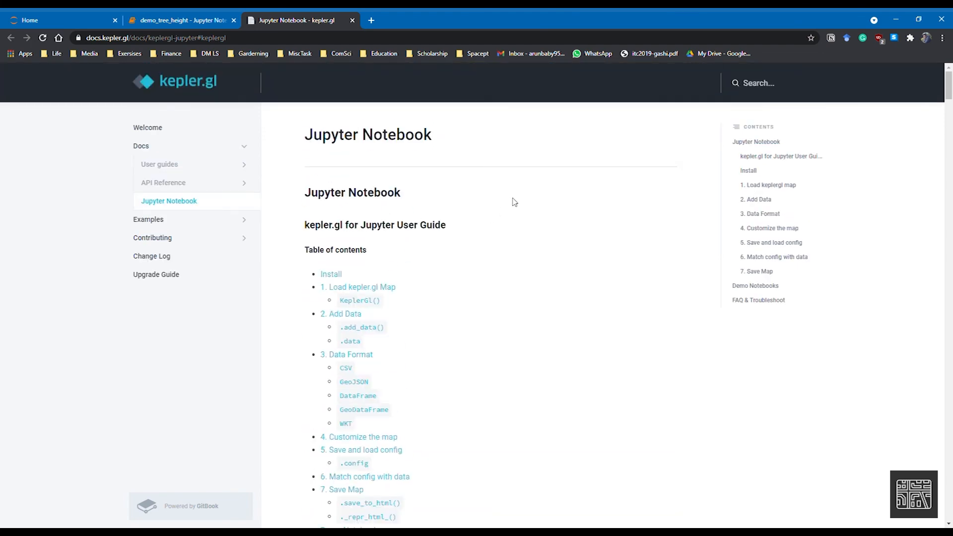
click(352, 20)
Run the notebook cells that import libraries, read All_tree_heights.geojson, create the Kepler map, add the trees layer and build the config
click(459, 241)
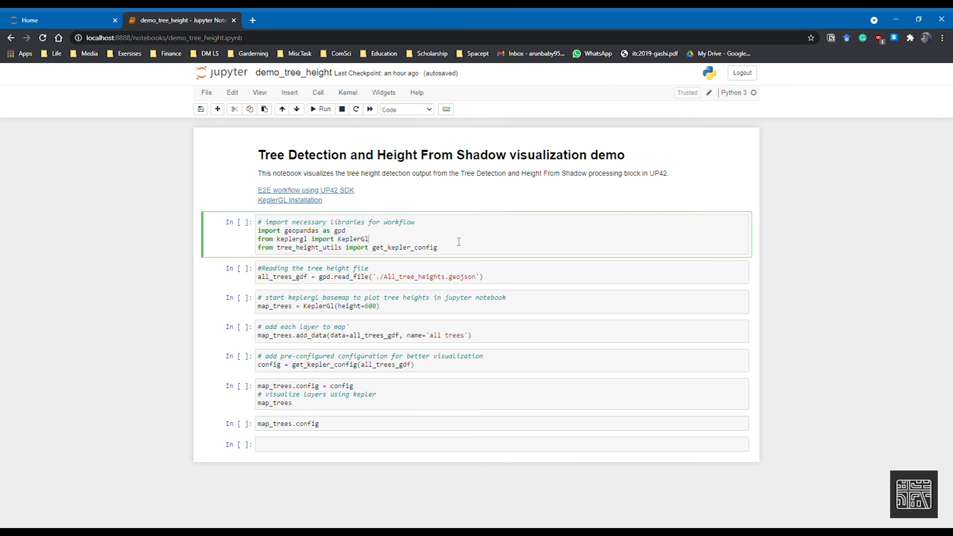
key(shift+Return)
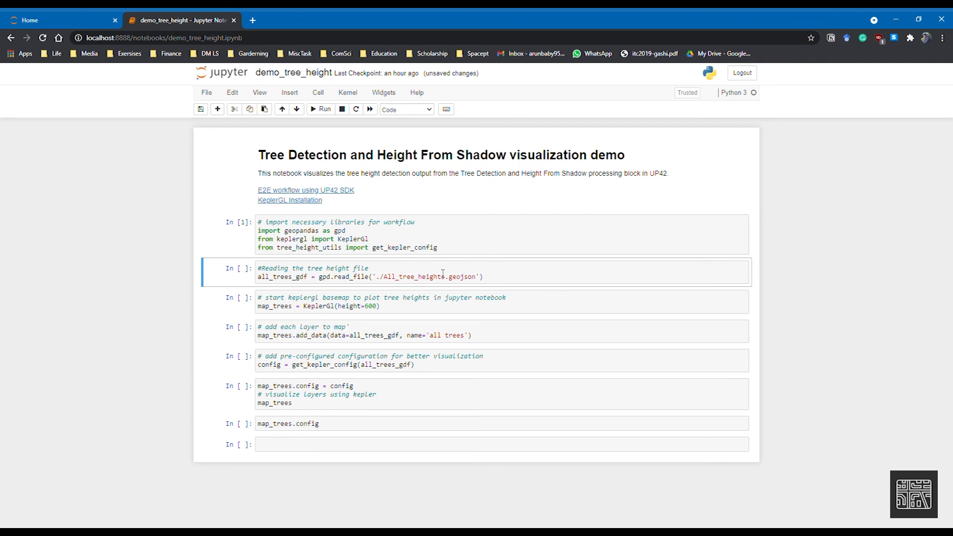
key(shift+Return)
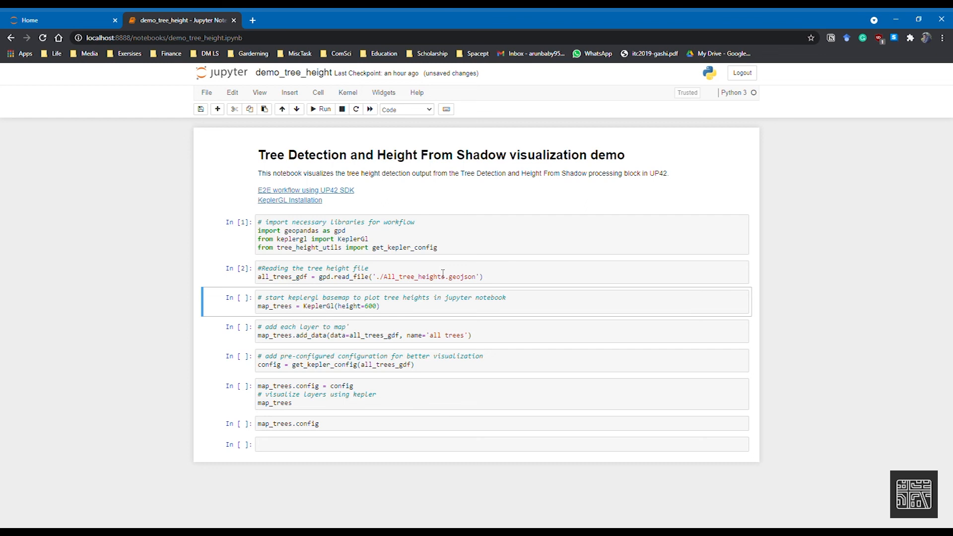
key(shift+Return)
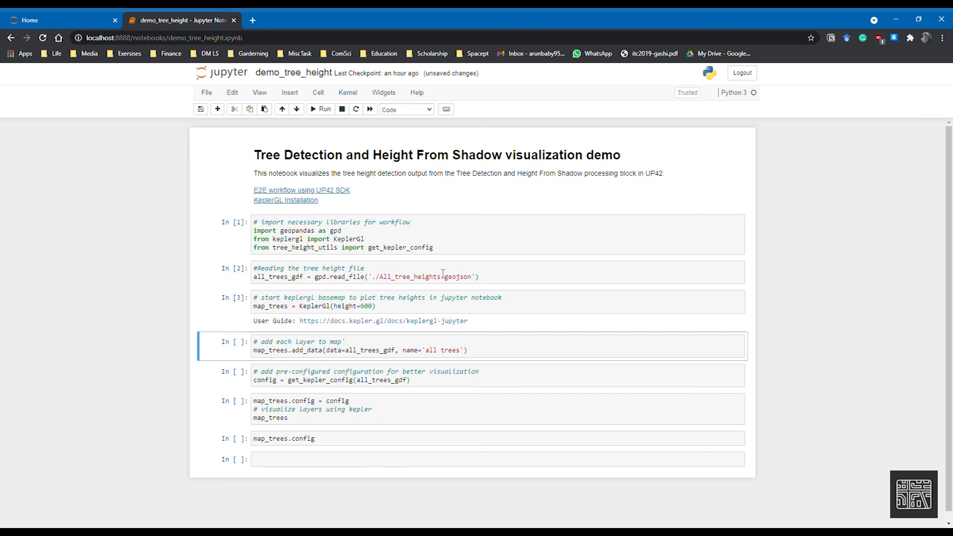
key(shift+Return)
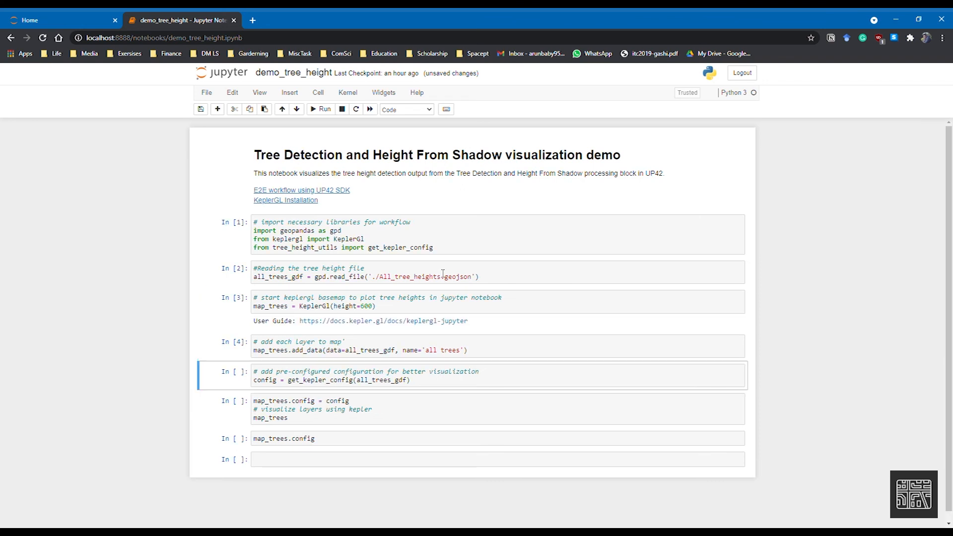
click(453, 371)
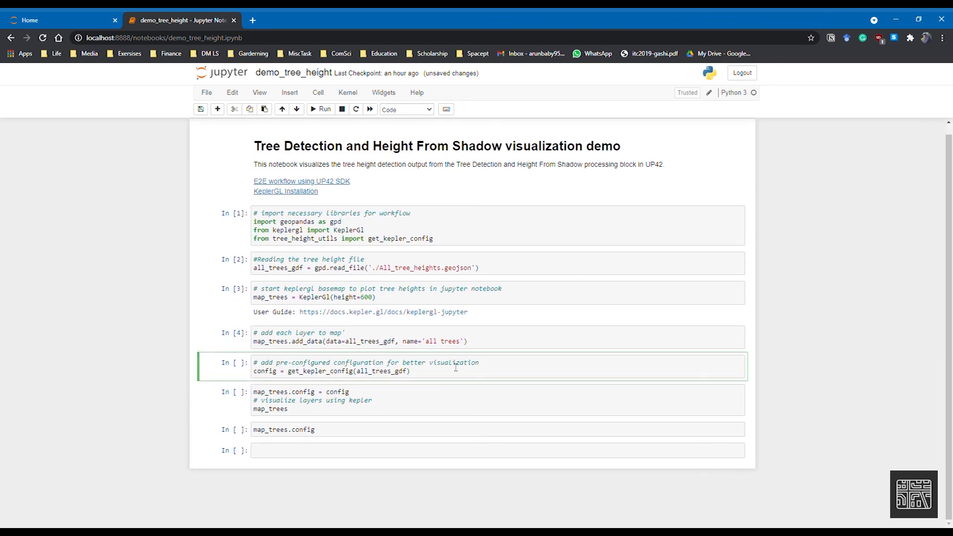
key(shift+Return)
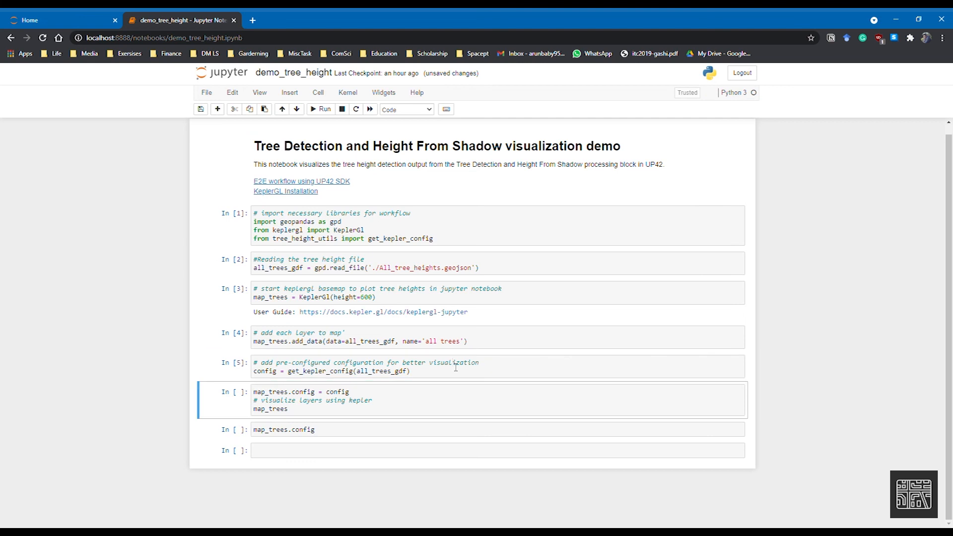
Run the cell that applies the config to map_trees and displays the Kepler map
double_click(334, 373)
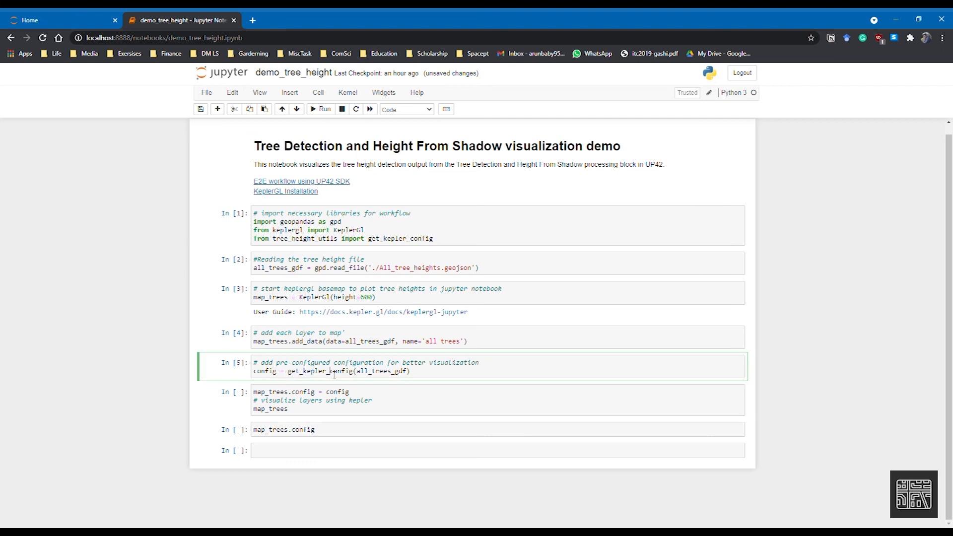
click(470, 377)
click(418, 396)
key(shift+Return)
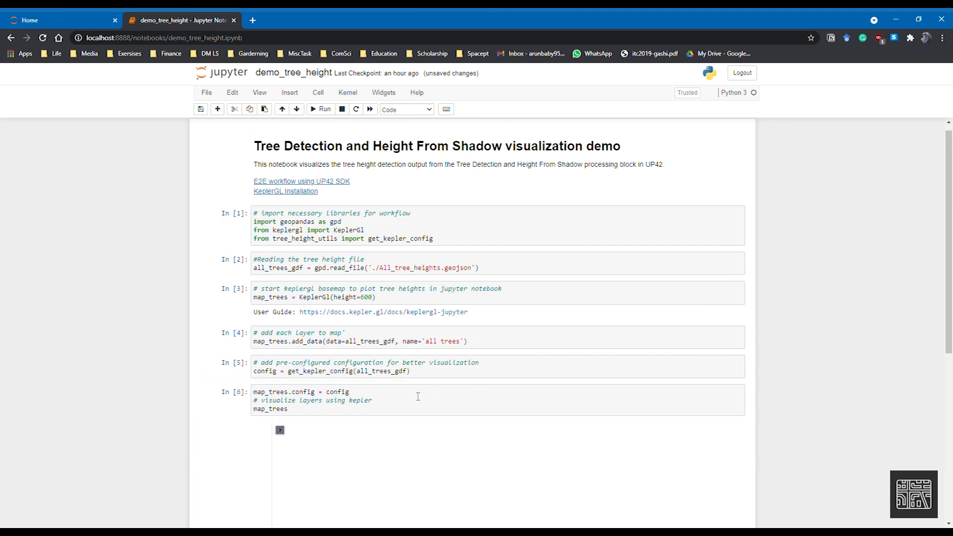
Inspect the 3D tree-height map, checking the height values of individual tree columns
scroll(227, 308, down, 3)
drag(517, 428, 411, 405)
scroll(424, 414, up, 2)
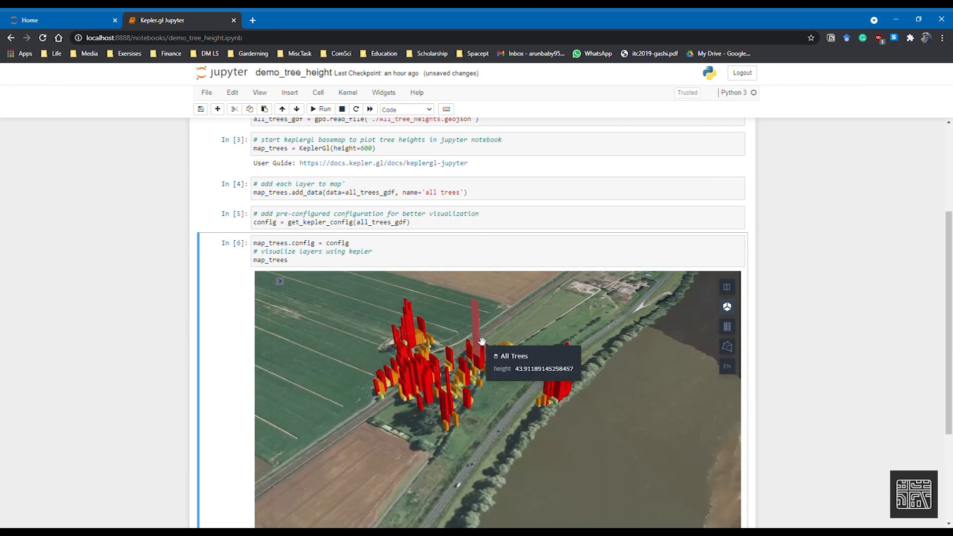
mouse_move(555, 398)
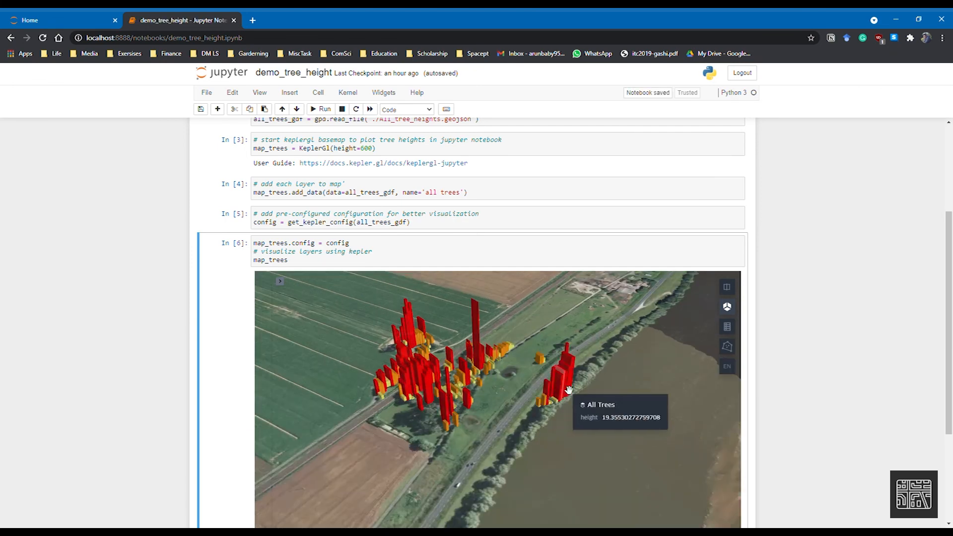
mouse_move(460, 429)
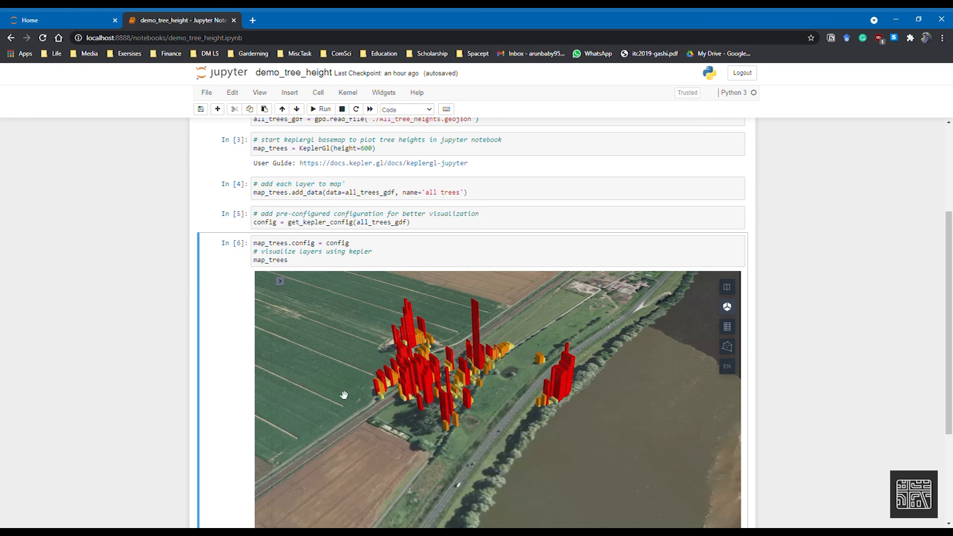
scroll(215, 338, down, 3)
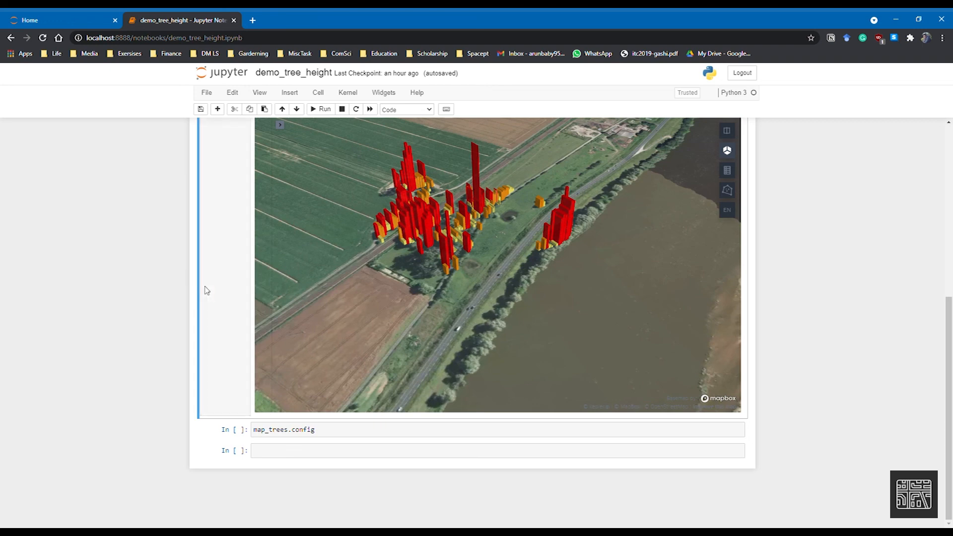
scroll(207, 290, up, 4)
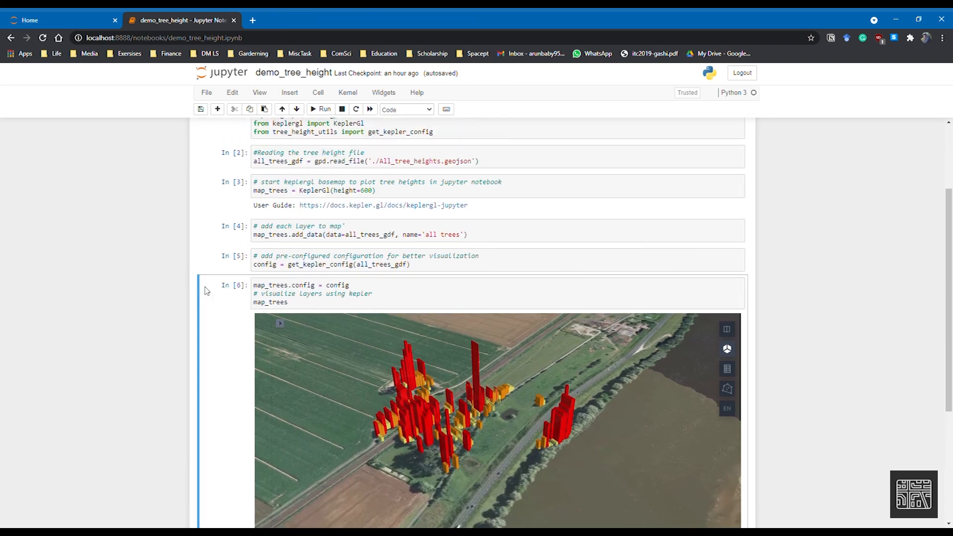